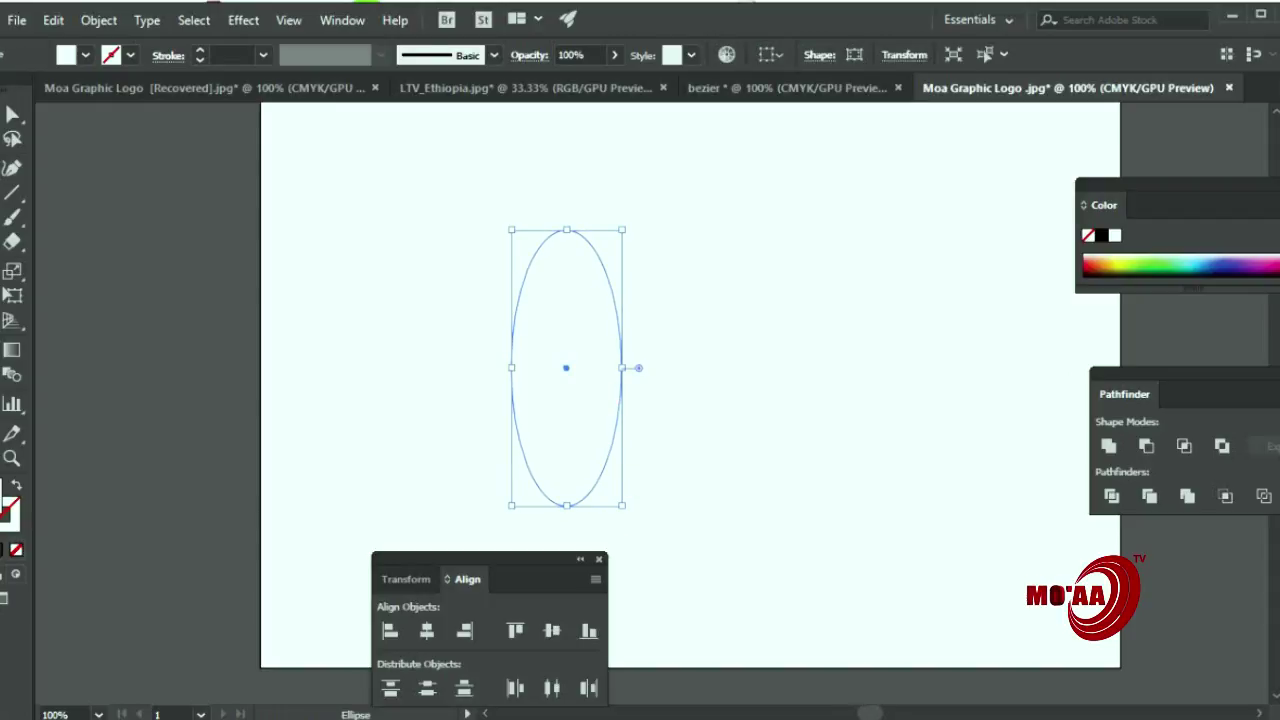
Step: Convert the ellipse's top and bottom anchor points to corner points, forming a pointed leaf shape
left_click_drag(12, 168, 149, 240)
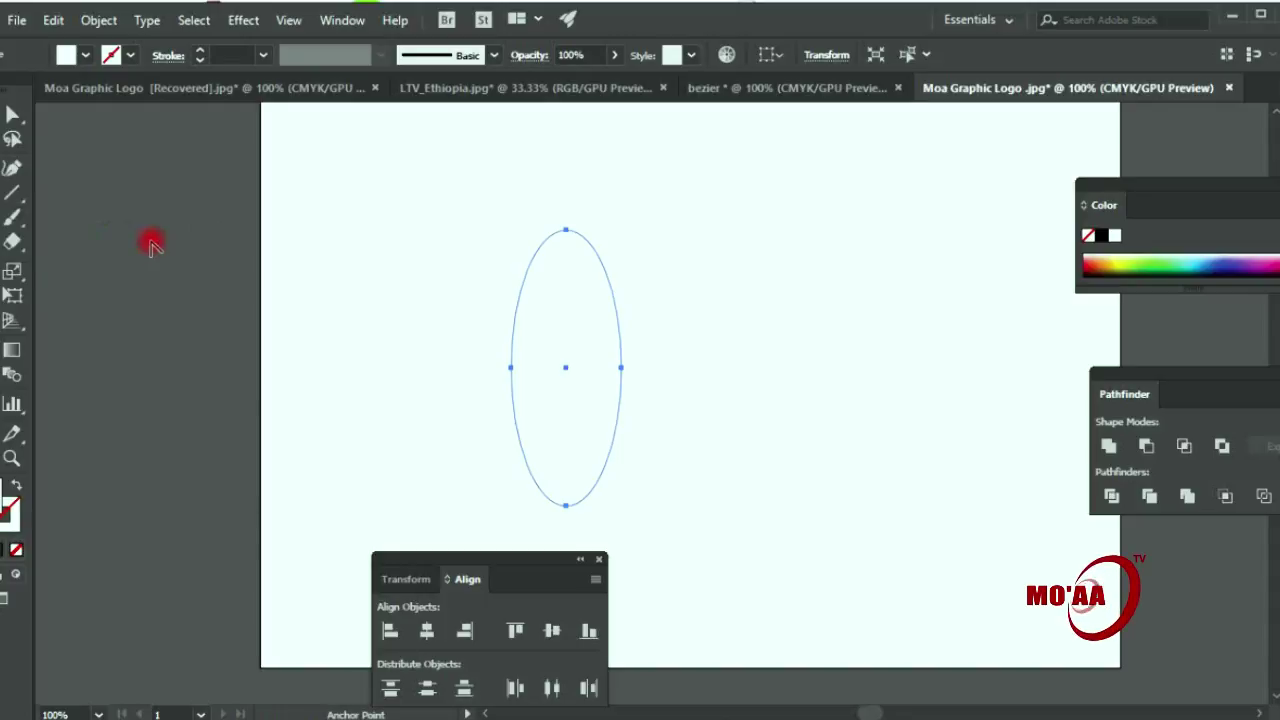
left_click(565, 232)
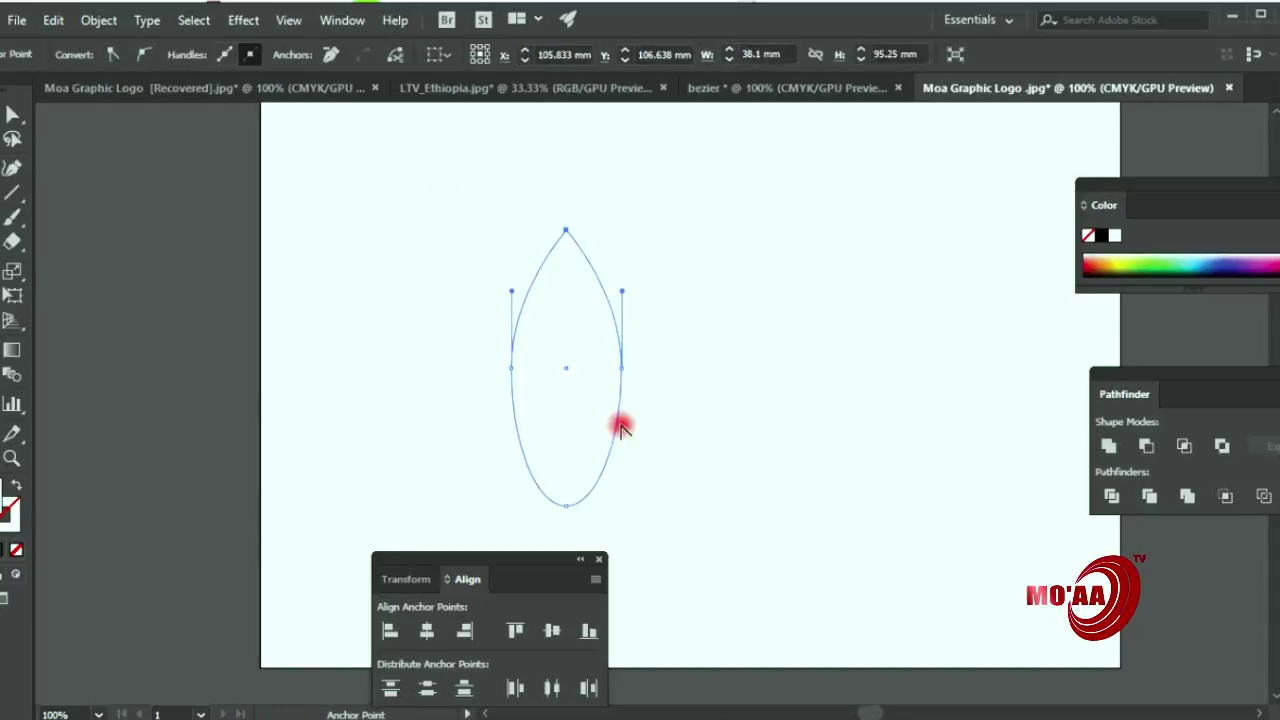
left_click(567, 505)
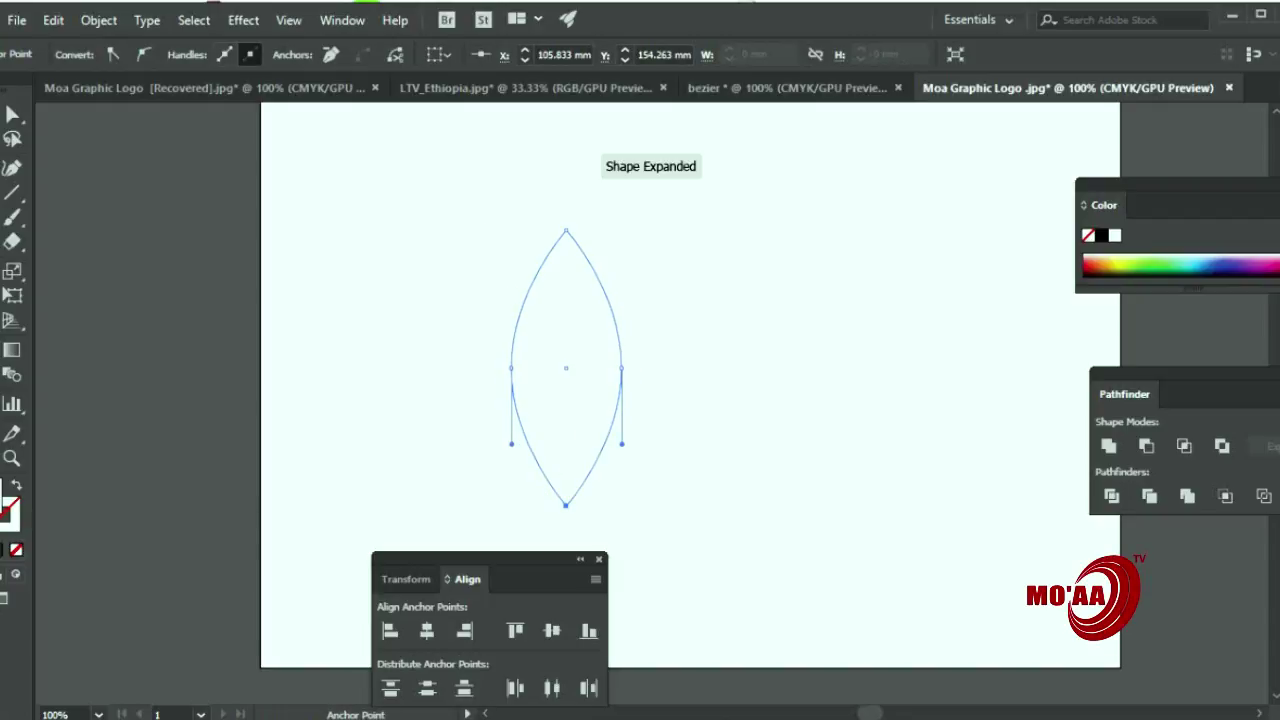
Step: Fill the leaf shape with mint green and move it to the upper middle of the artboard
key("v")
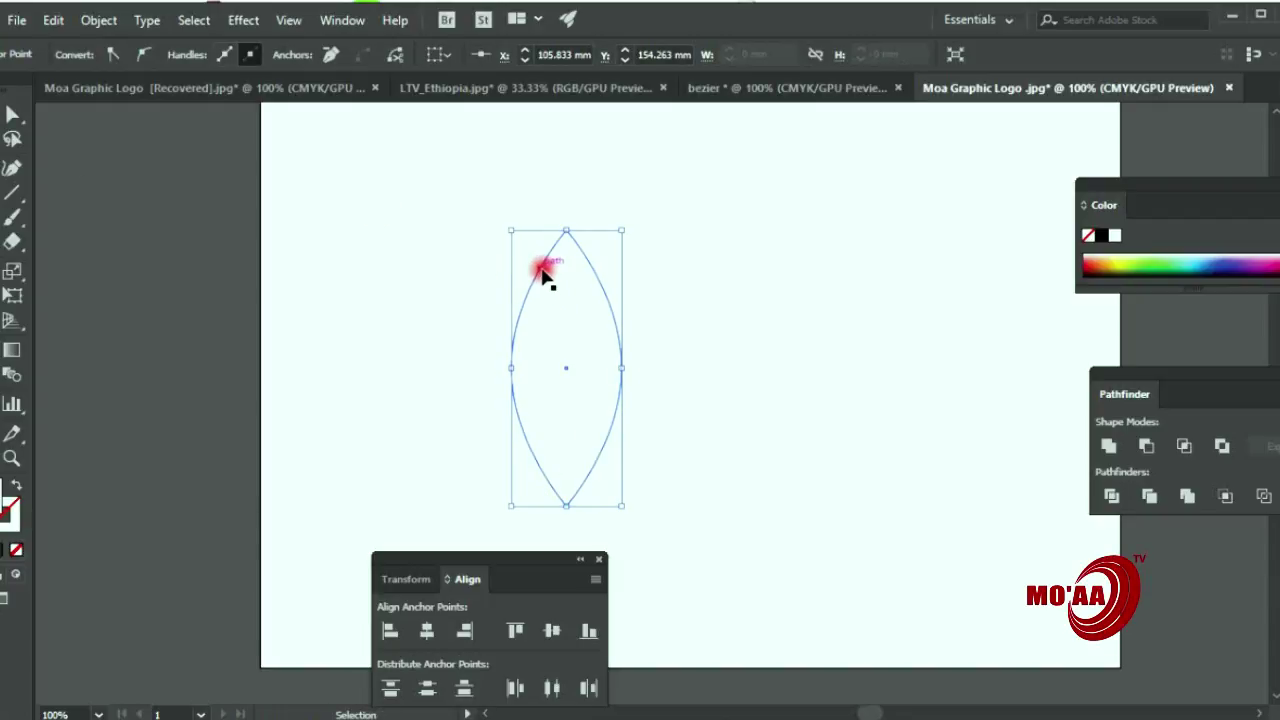
left_click_drag(542, 280, 552, 238)
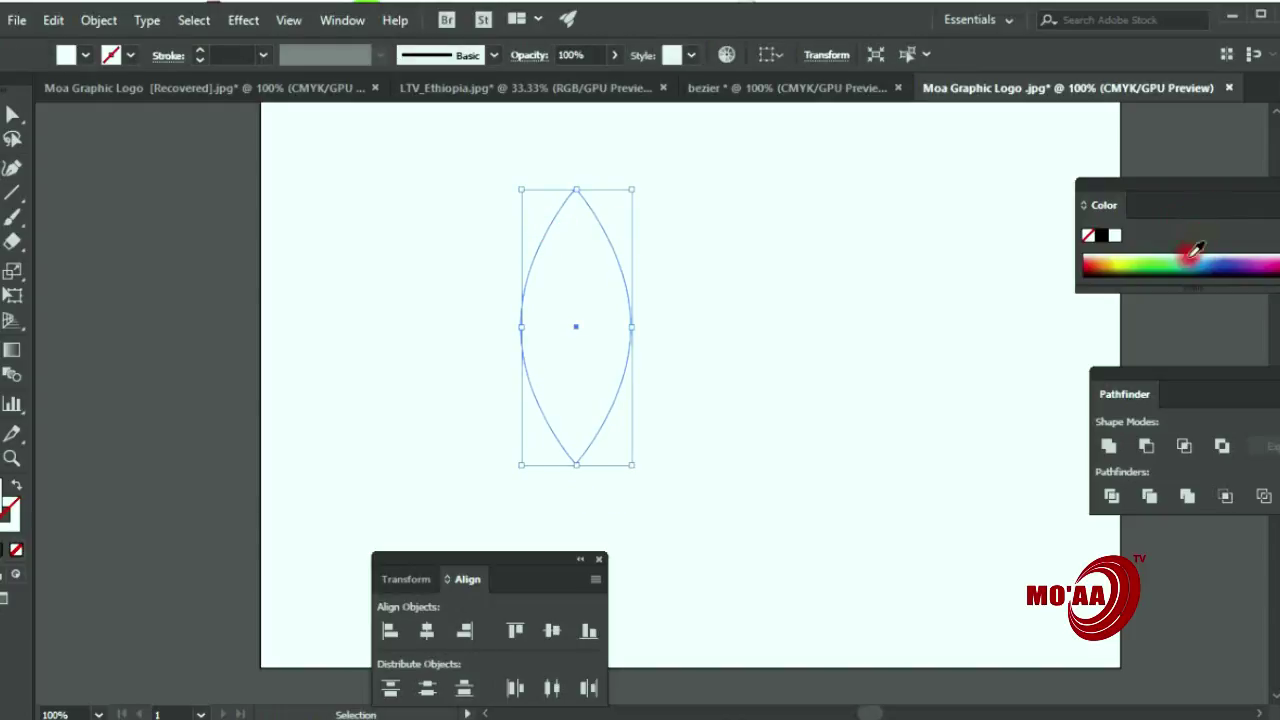
left_click(1189, 256)
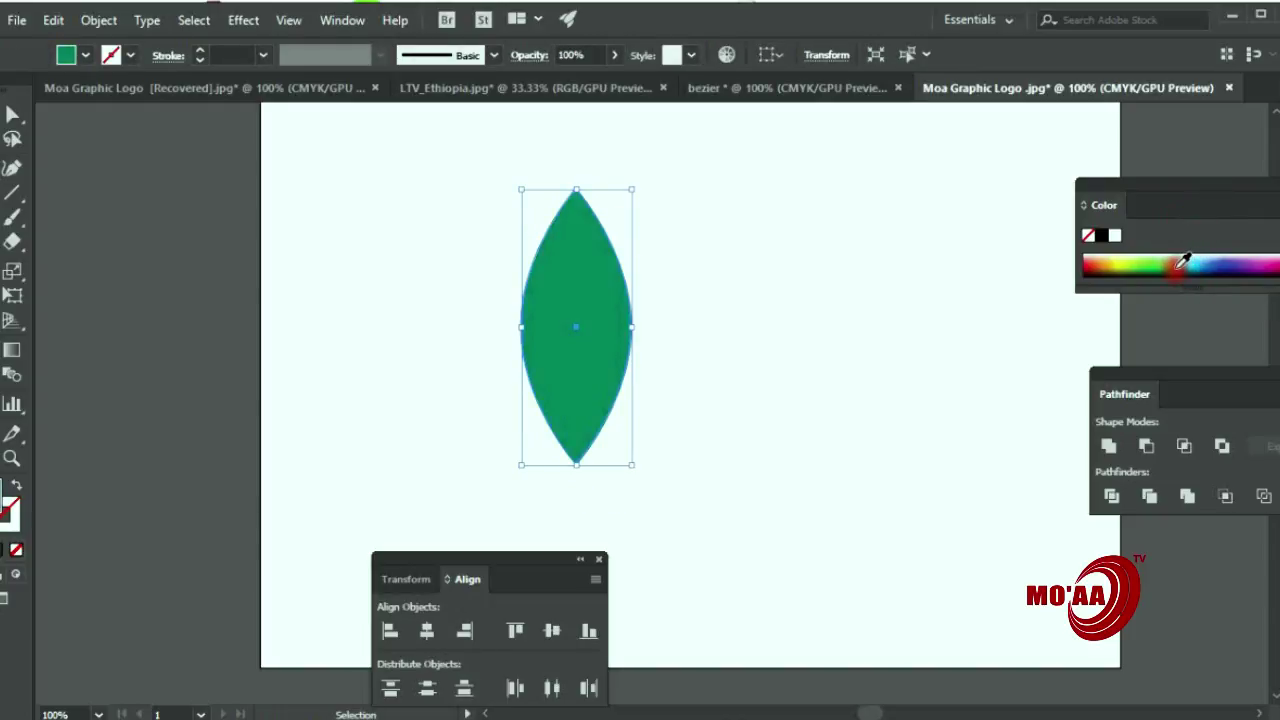
left_click(1192, 264)
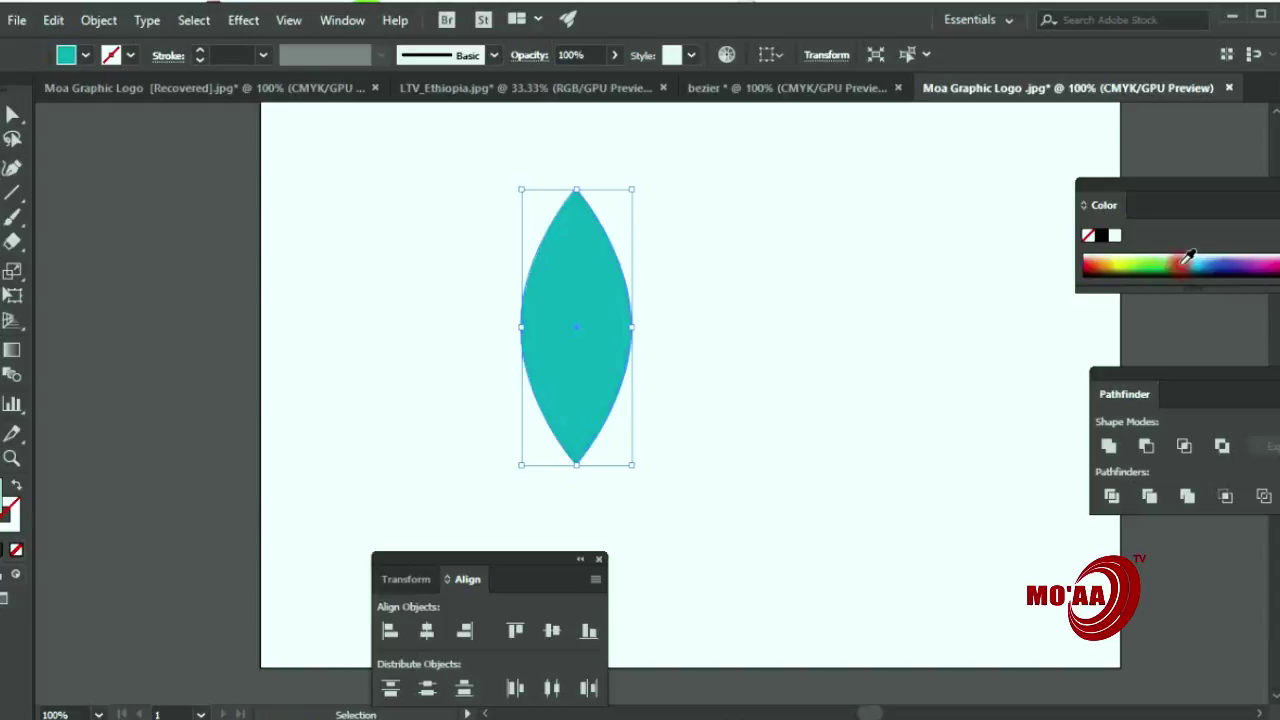
left_click(1180, 262)
left_click_drag(604, 259, 745, 255)
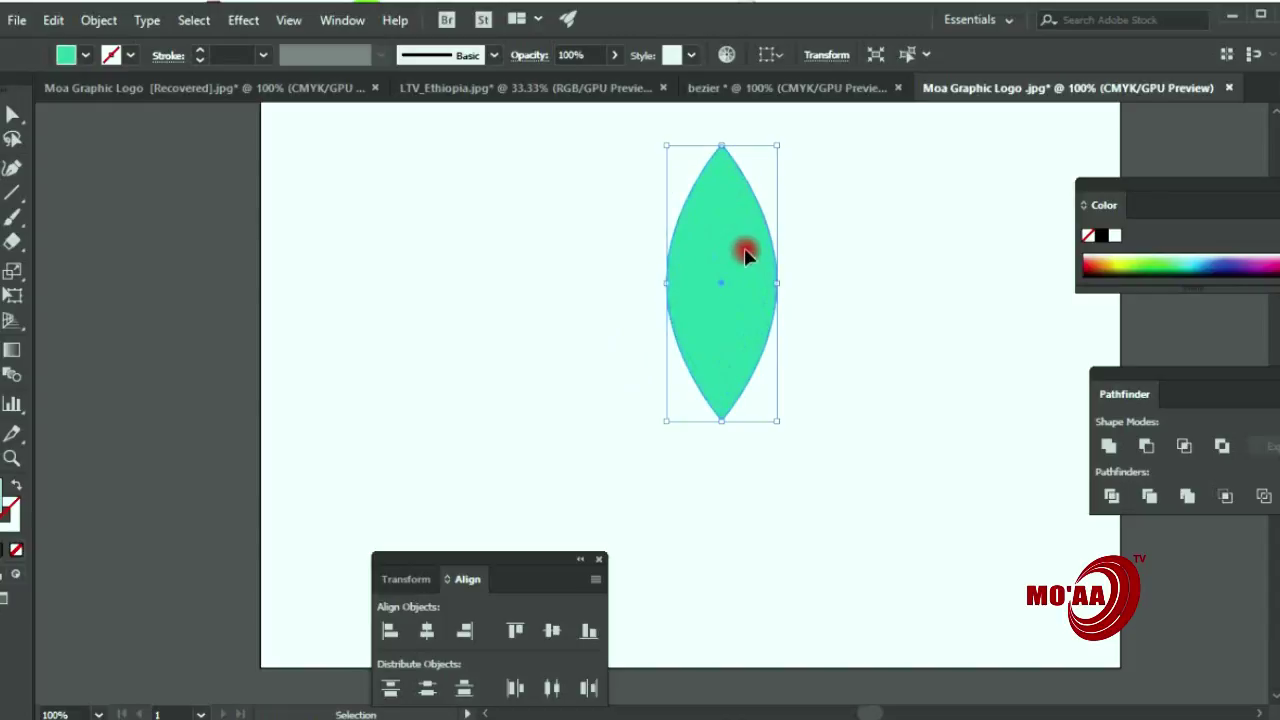
key("r")
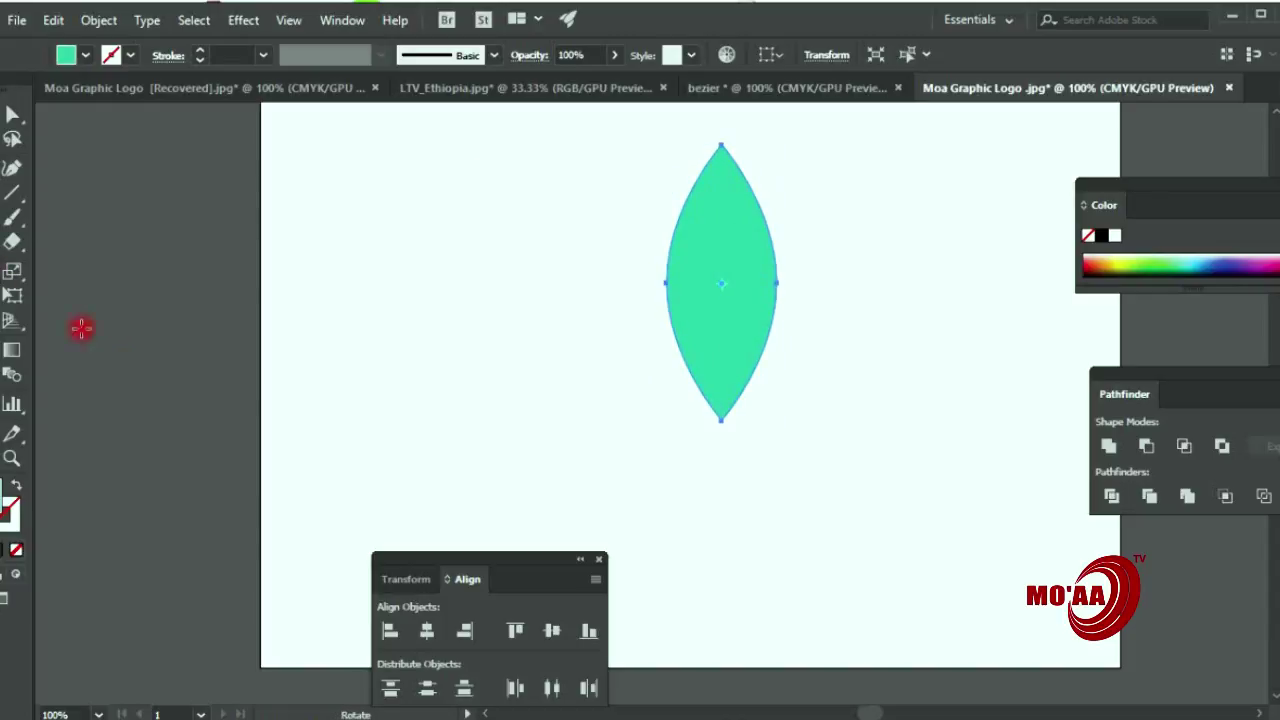
left_click_drag(723, 286, 708, 428)
key("ctrl+z")
Step: Create a copy of the leaf rotated slightly clockwise around its bottom tip
key("r")
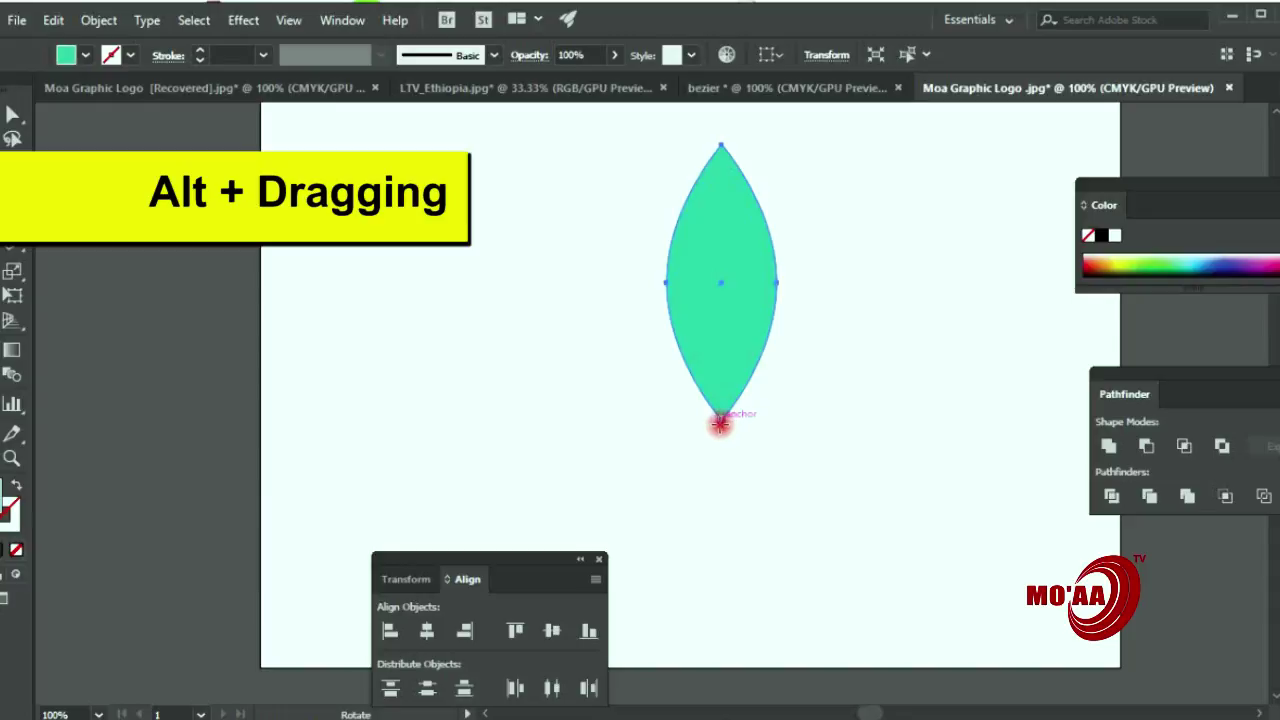
left_click_drag(739, 239, 782, 246)
key("v")
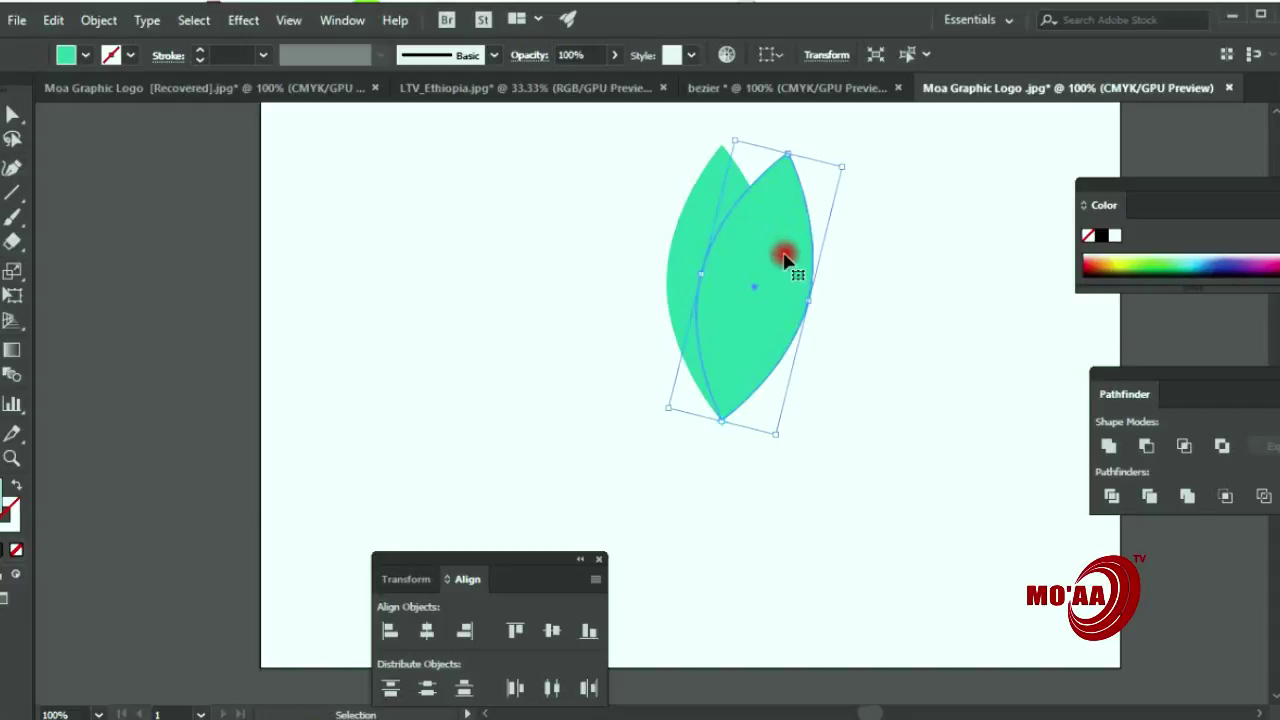
Step: Repeat the rotated copy until the petals form a full circular flower
key("ctrl+d")
key("ctrl+d")
key("ctrl+d")
key("ctrl+d")
key("ctrl+d")
key("ctrl+d")
key("ctrl+d")
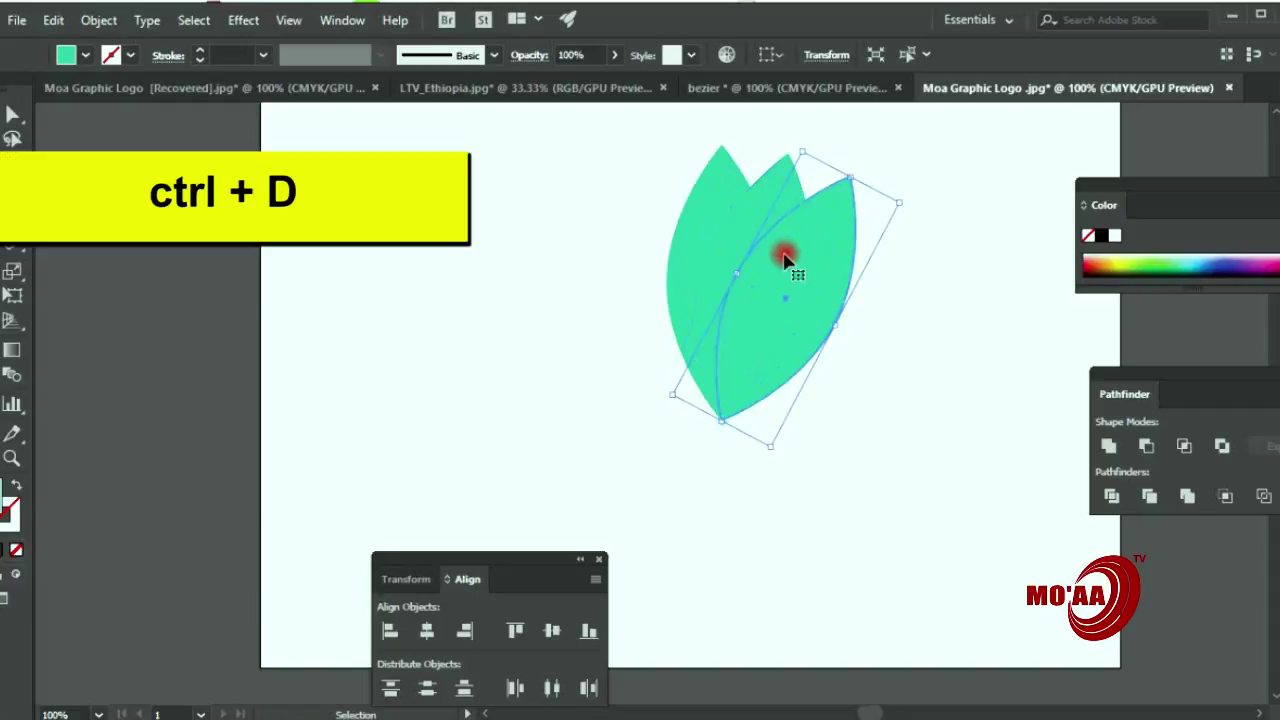
key("ctrl+d")
key("ctrl+d")
key("ctrl+d")
key("ctrl+d")
key("ctrl+d")
key("ctrl+d")
key("ctrl+d")
key("ctrl+d")
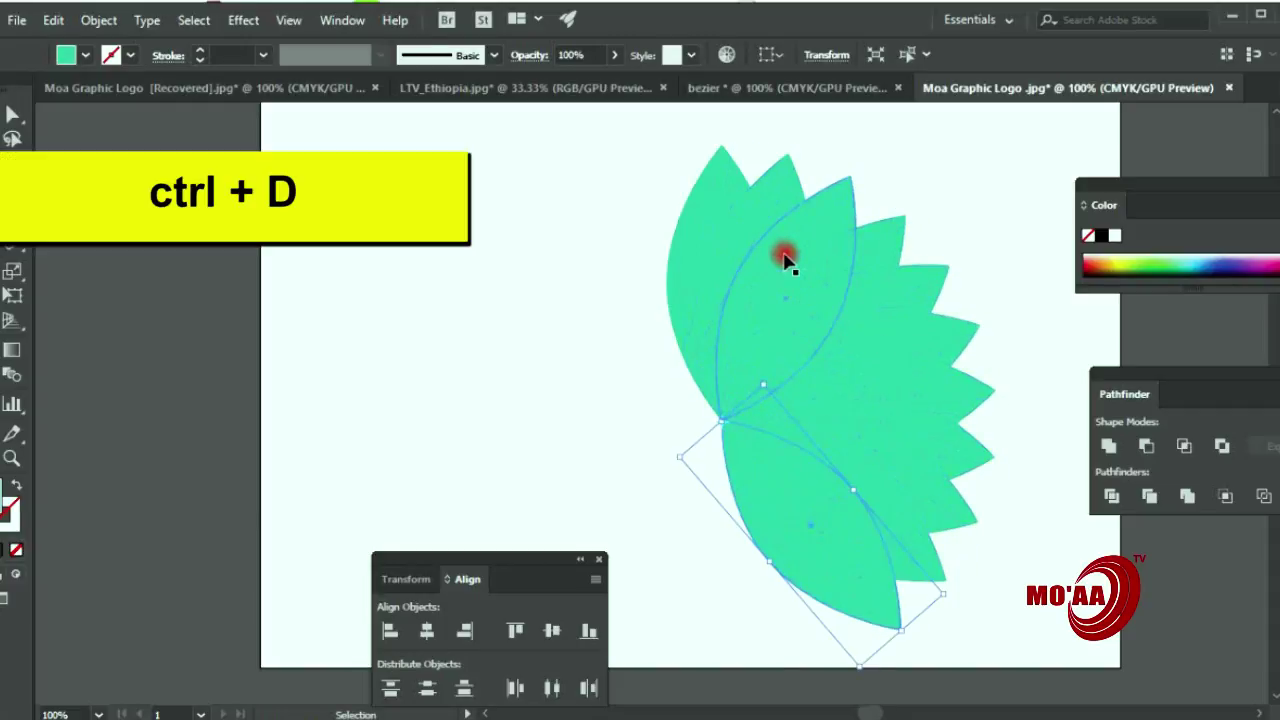
key("ctrl+d")
key("ctrl+d")
key("ctrl+d")
key("ctrl+d")
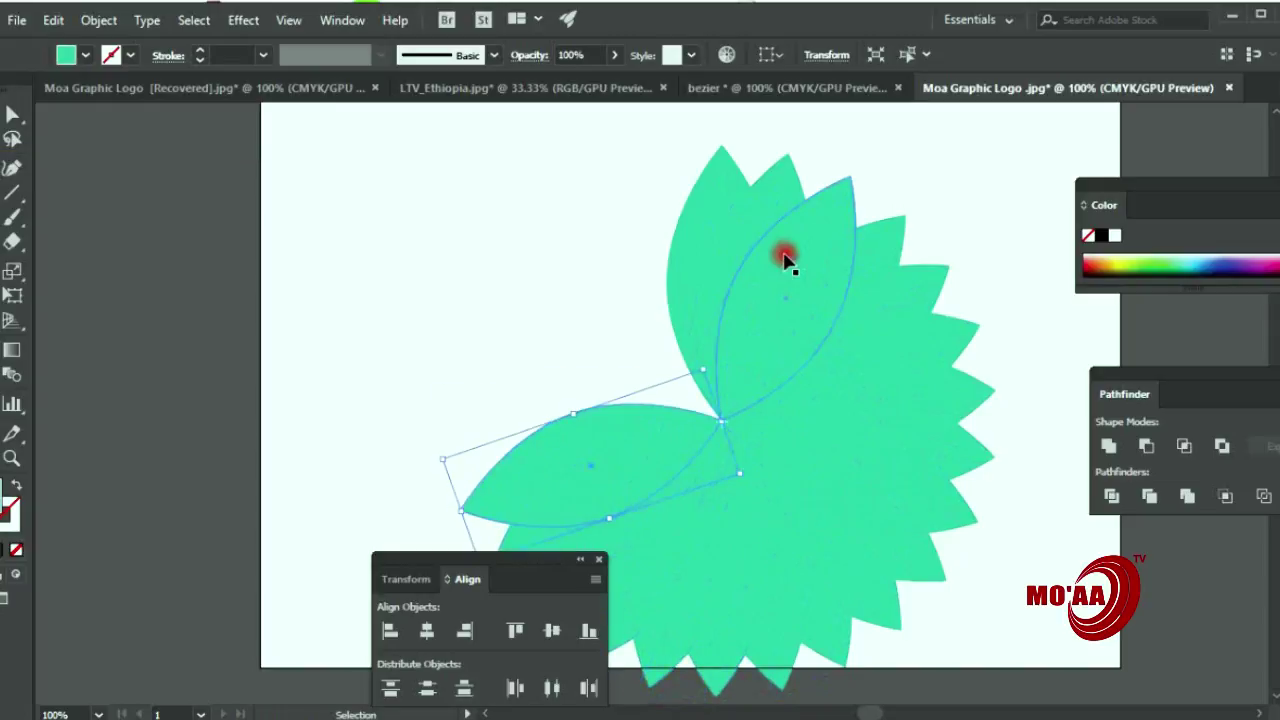
key("r")
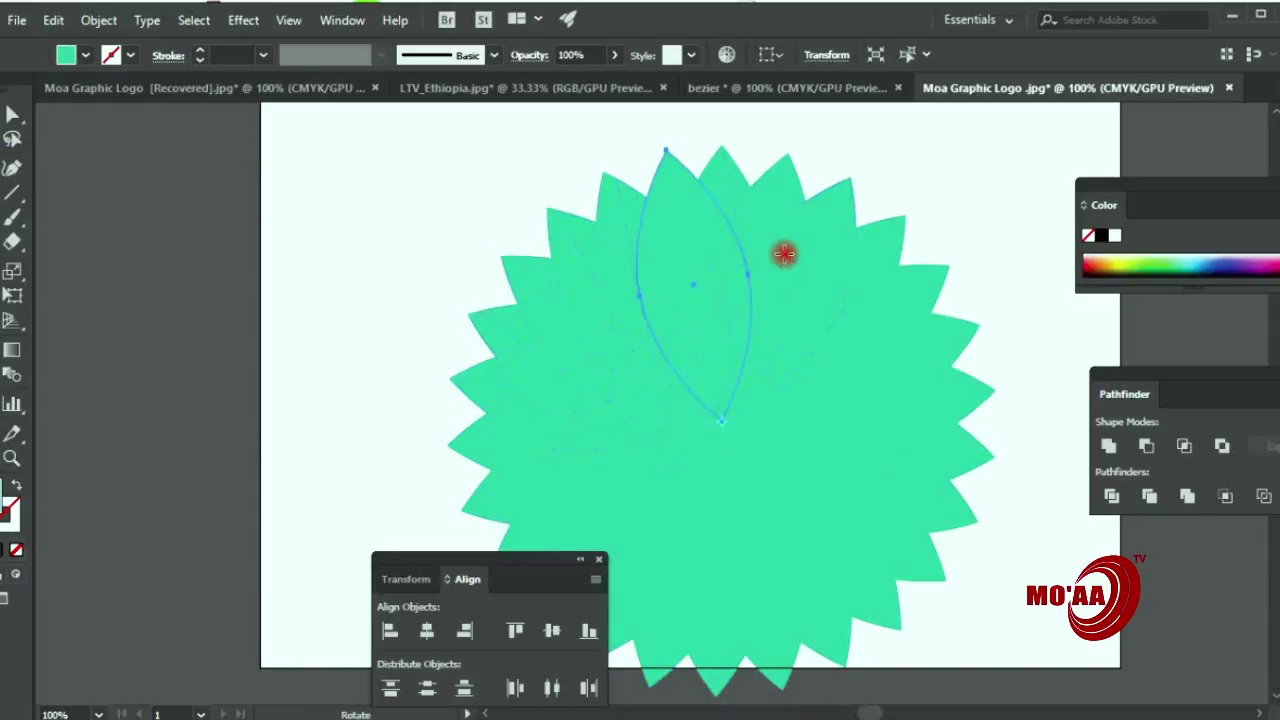
Step: Select all petals, move the flower up onto the artboard and scale it down, then deselect it
scroll(784, 254, "down", 1)
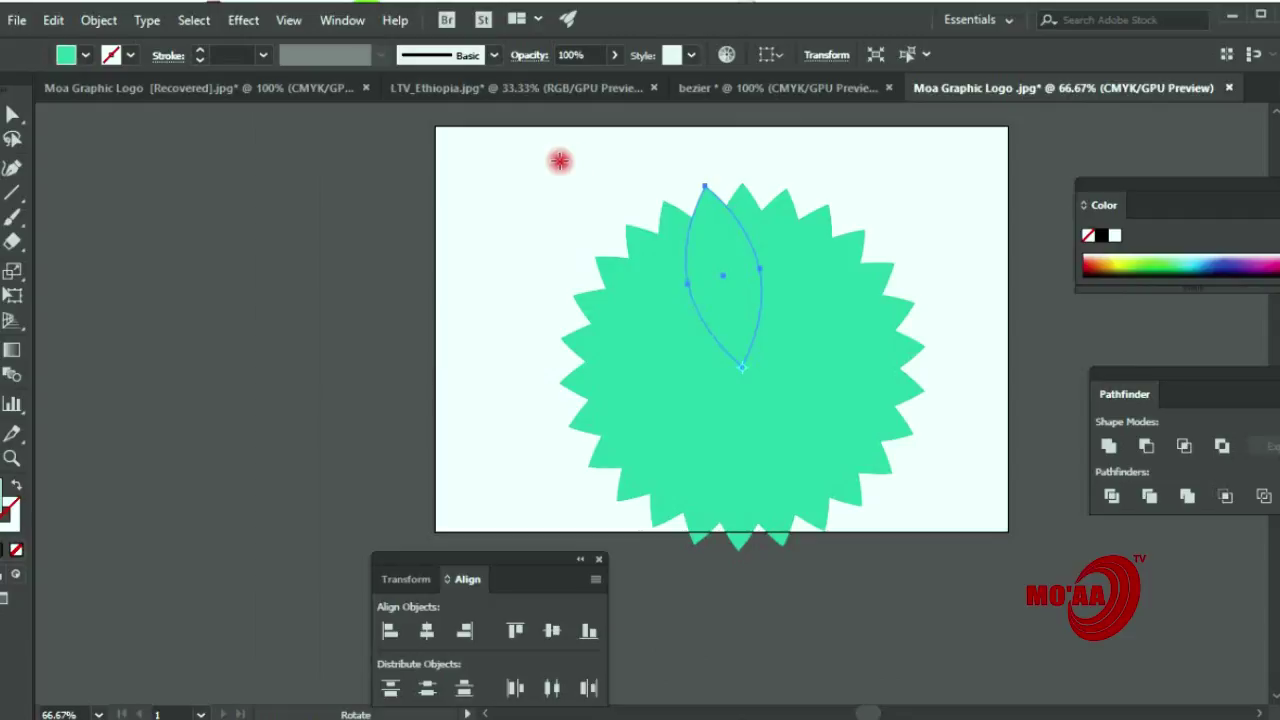
left_click(9, 108)
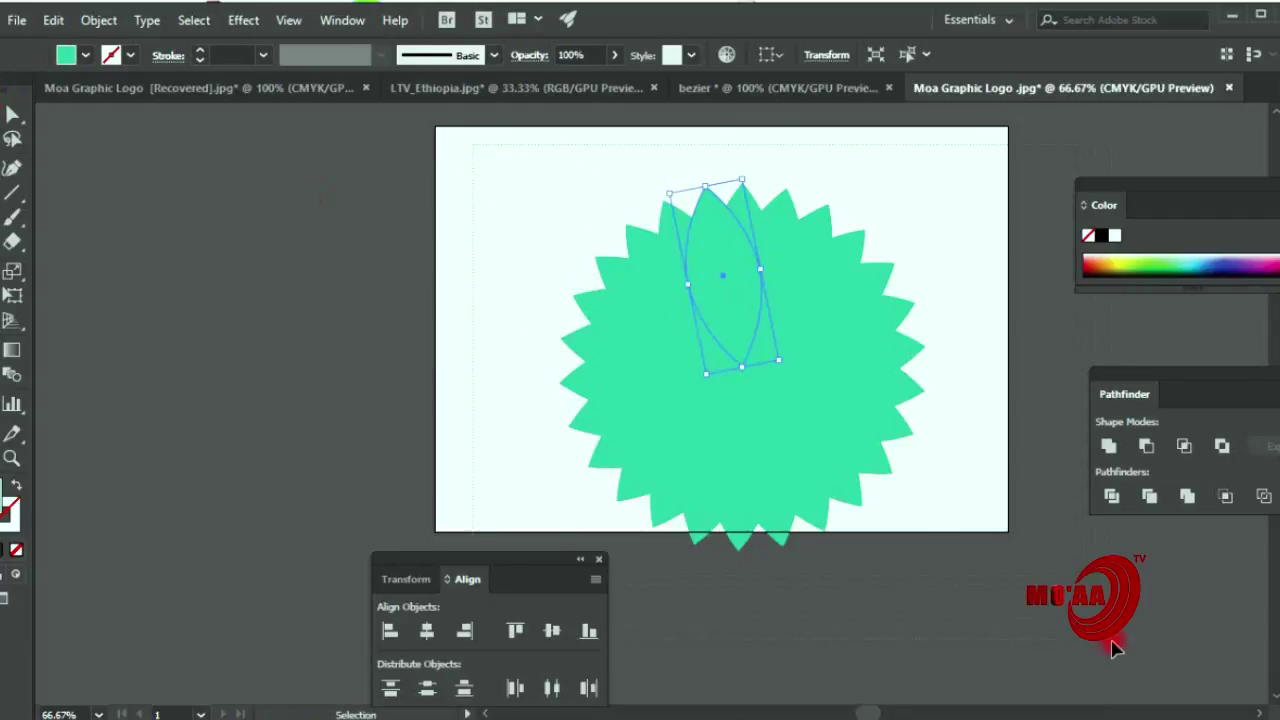
key("ctrl+a")
left_click_drag(852, 425, 850, 380)
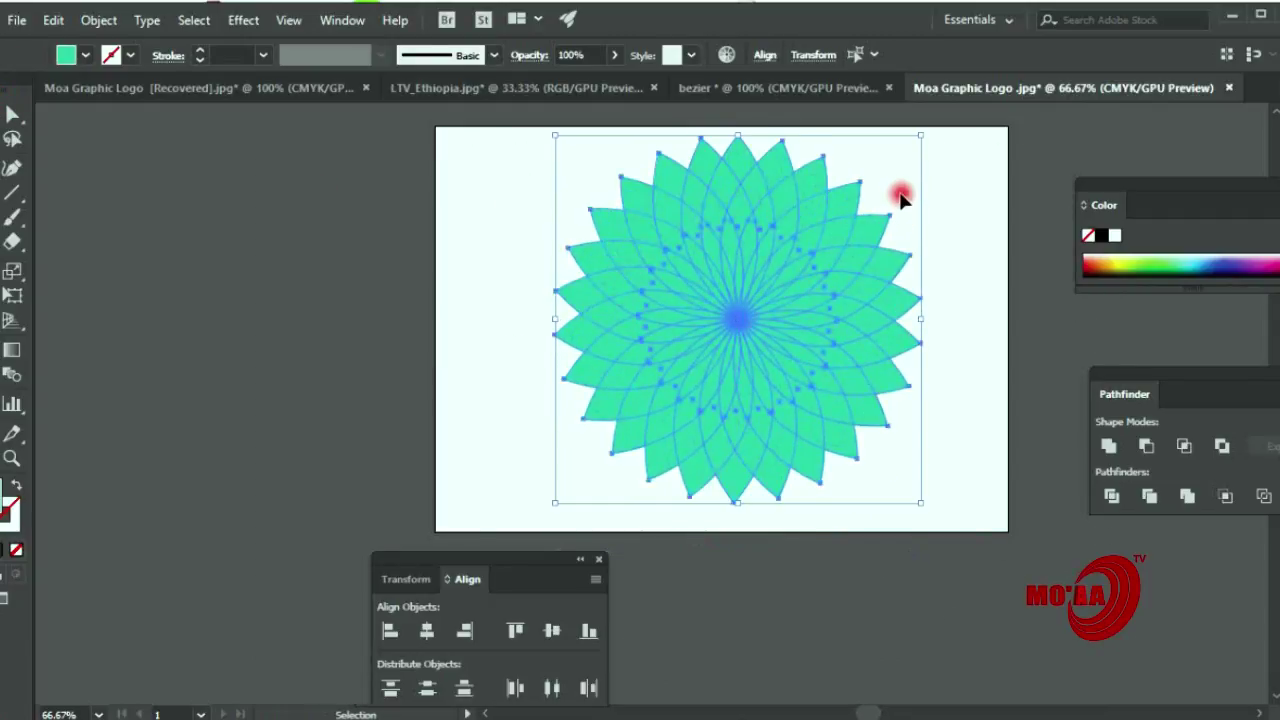
left_click_drag(918, 133, 895, 238)
left_click(924, 428)
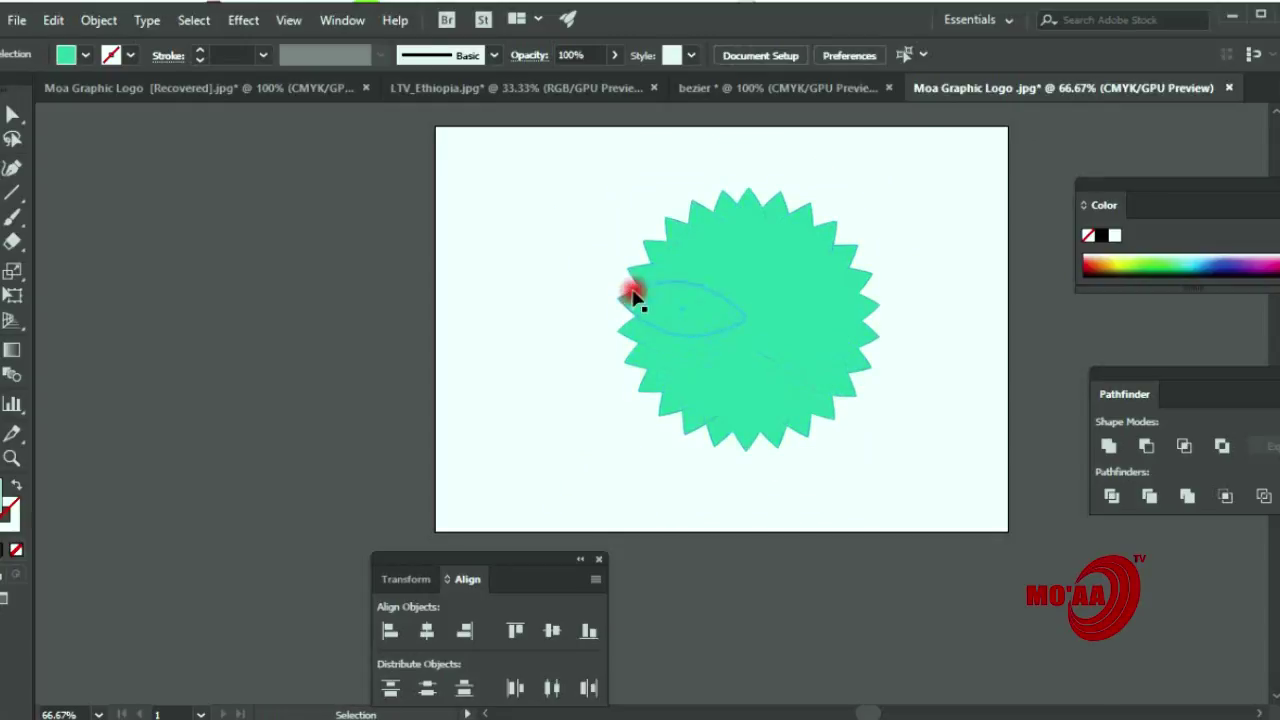
Step: Try 26% opacity on all petals to preview their overlaps, and undo the opacity change
left_click(666, 306)
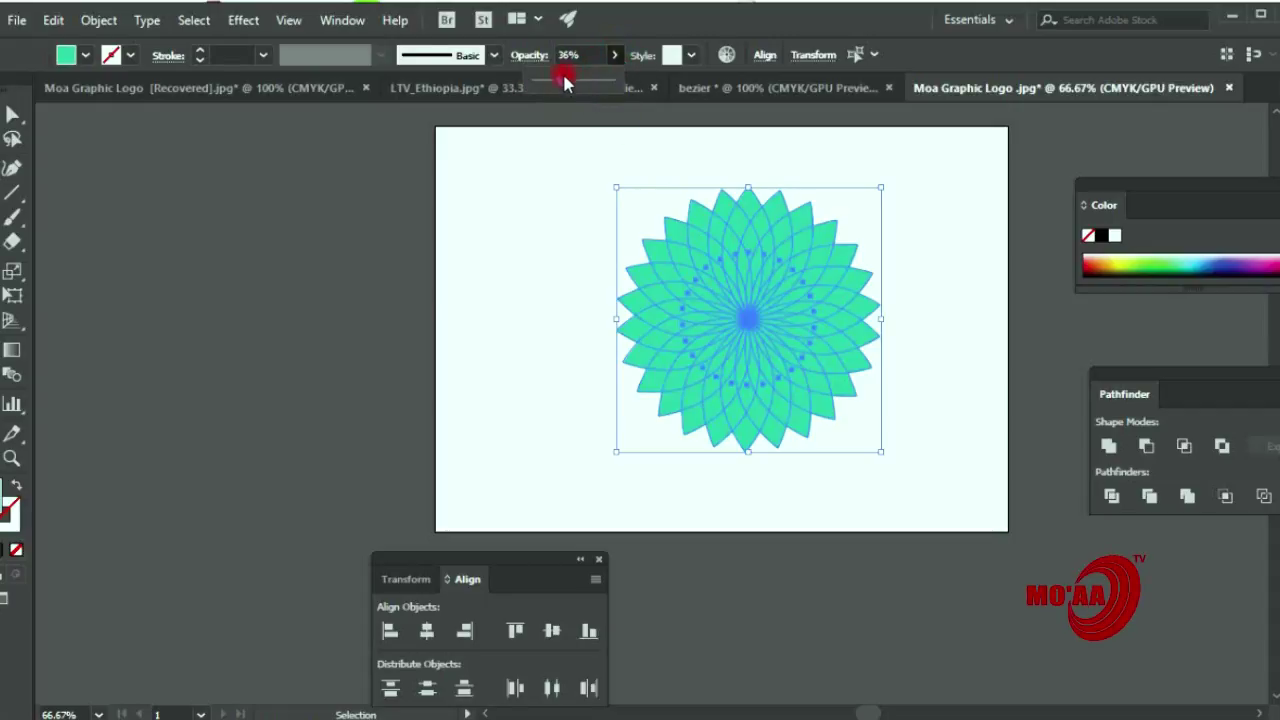
left_click_drag(564, 82, 571, 105)
left_click(492, 316)
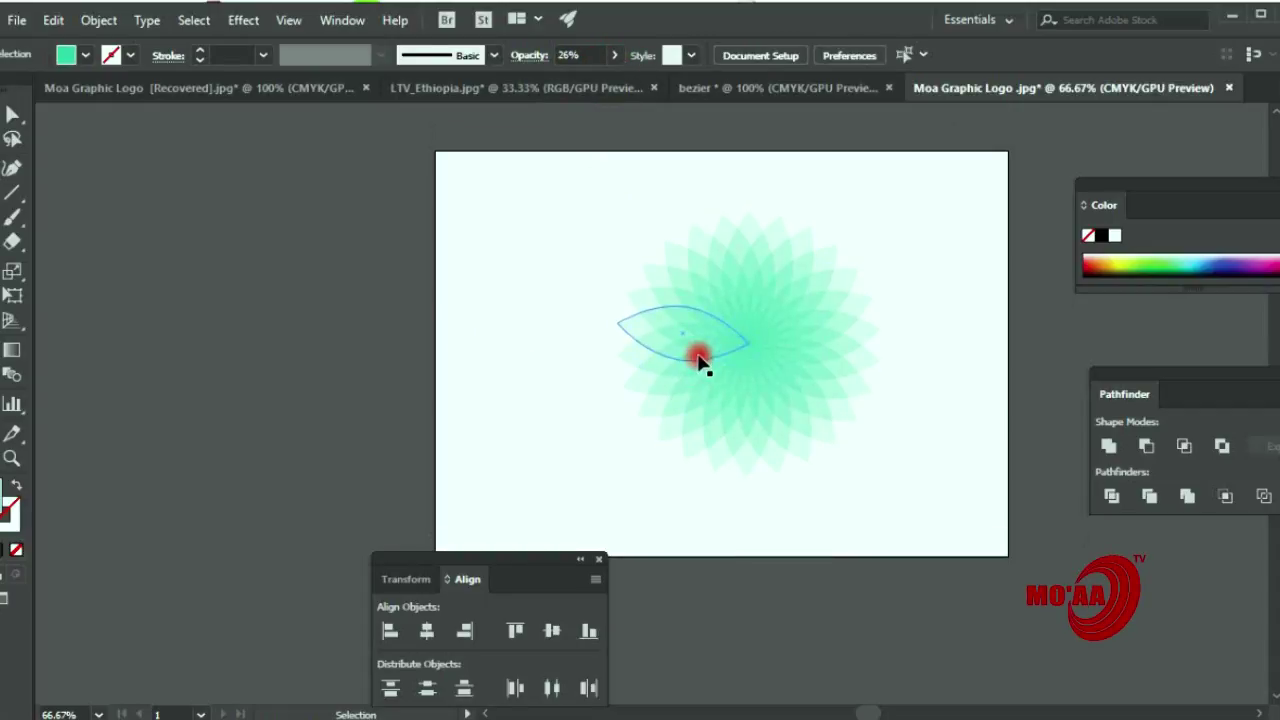
key("ctrl+1")
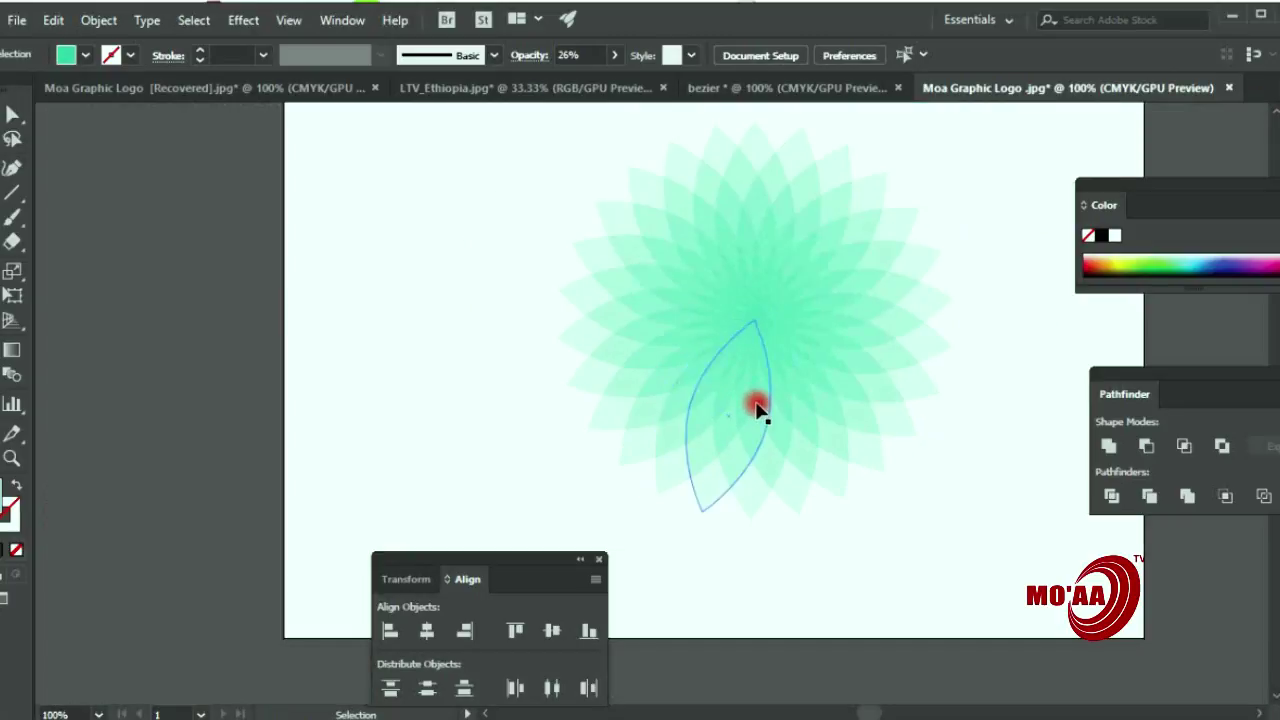
scroll(760, 410, "up", 2)
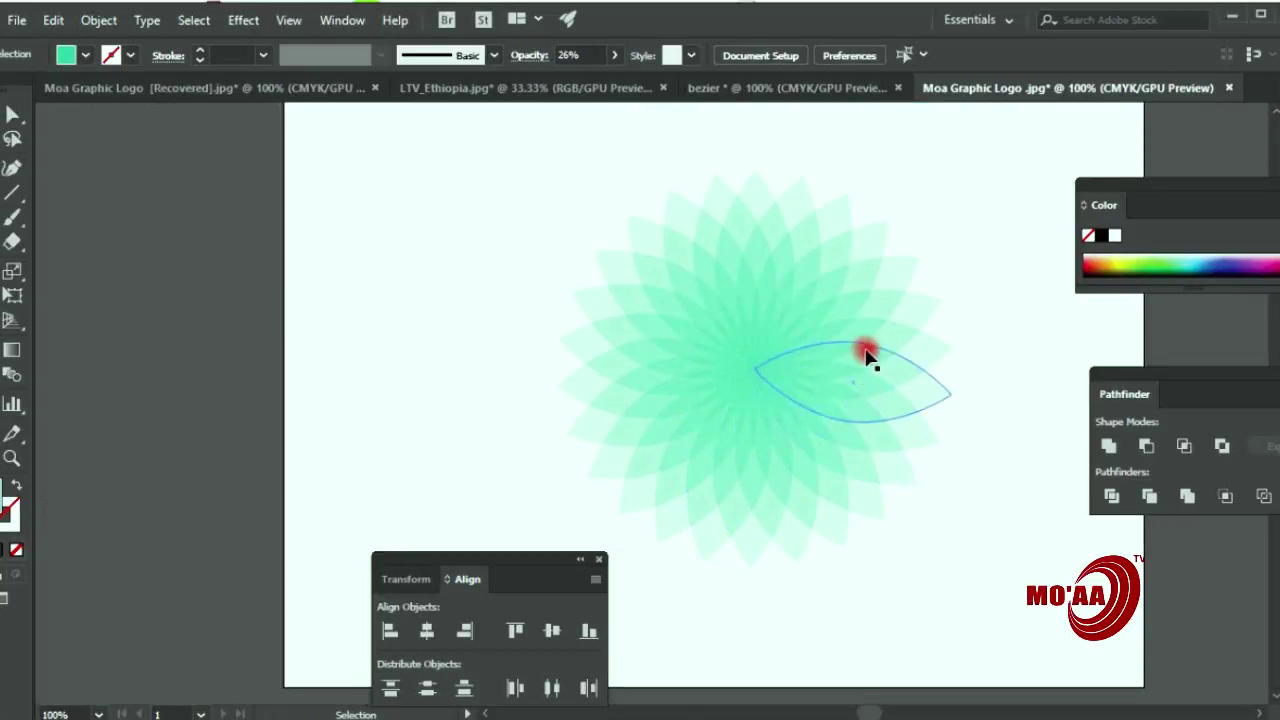
scroll(866, 380, "down", 1)
scroll(867, 380, "up", 3)
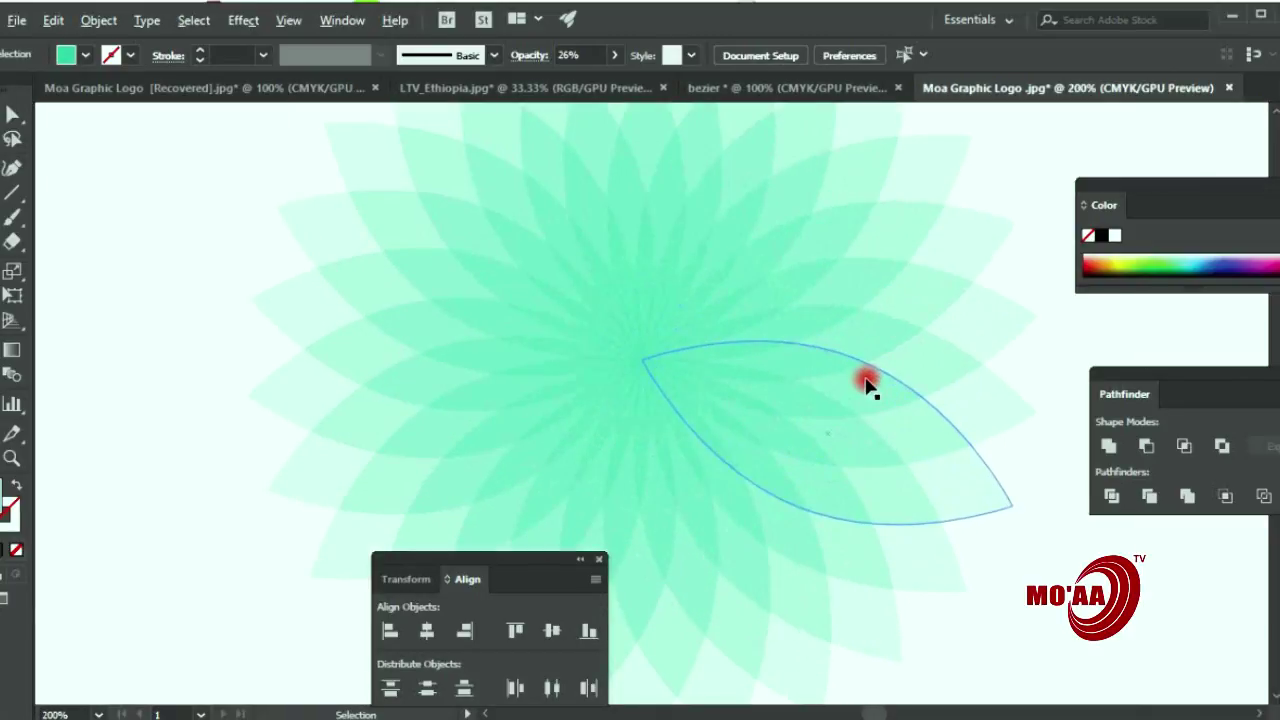
scroll(868, 381, "down", 2)
scroll(868, 384, "up", 1)
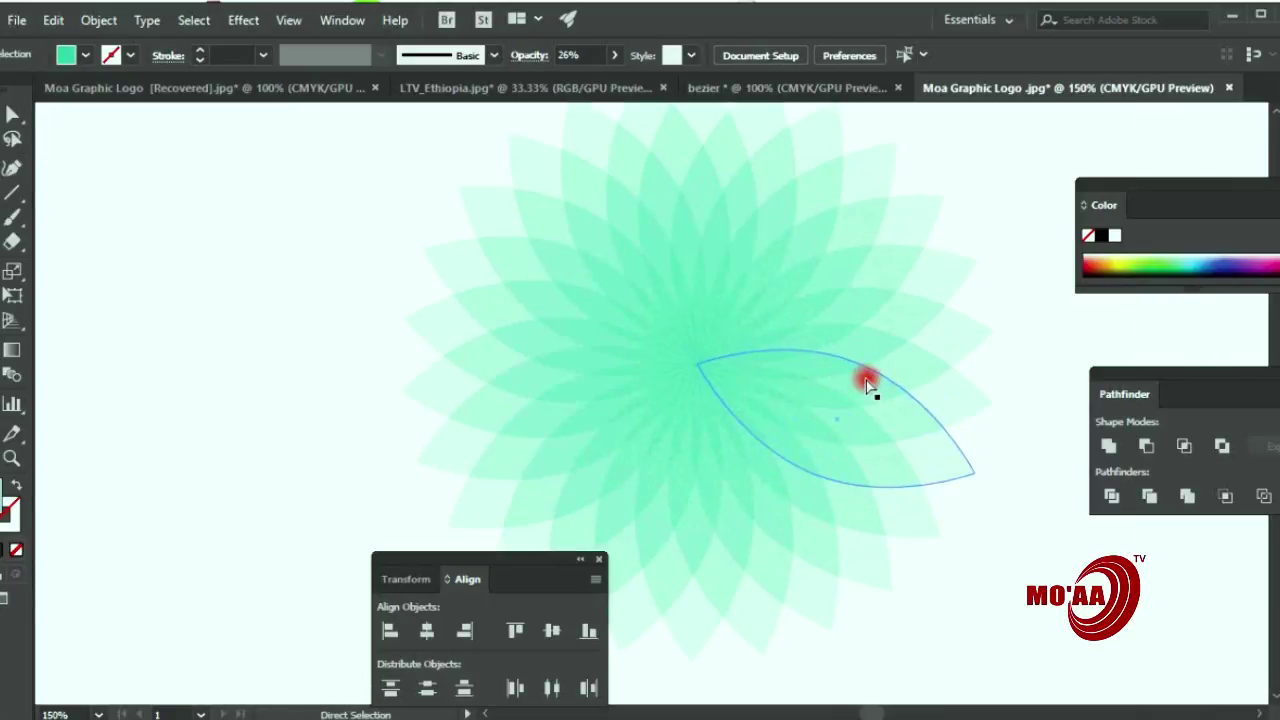
key("ctrl+z")
key("v")
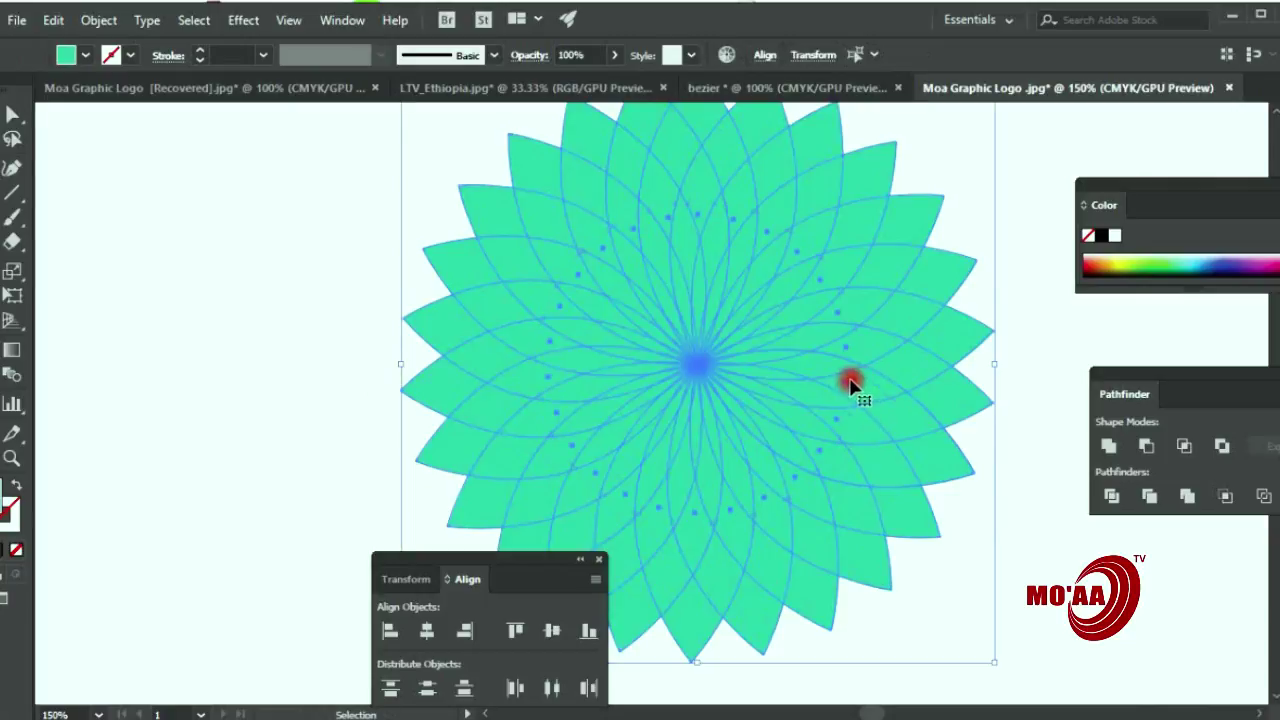
Step: Use the Shape Builder tool with a white fill to color the ring of narrow overlap segments around the flower's center
scroll(850, 380, "up", 1)
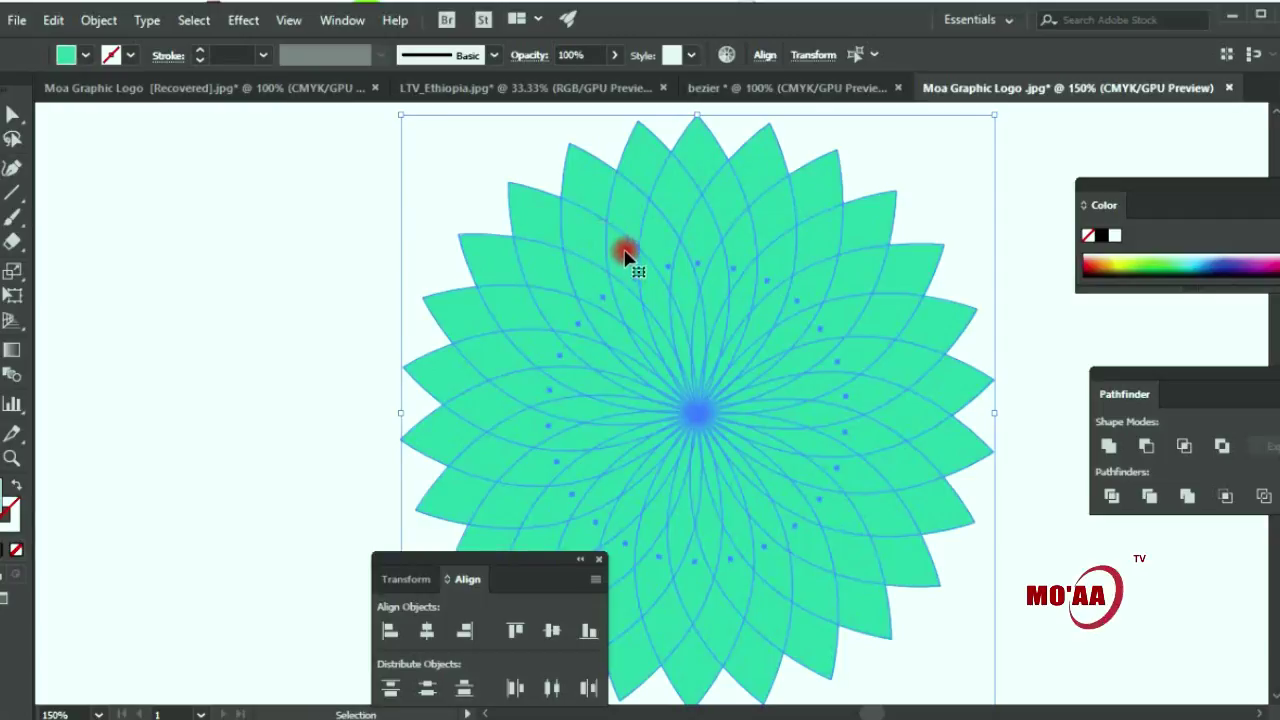
scroll(624, 256, "down", 2)
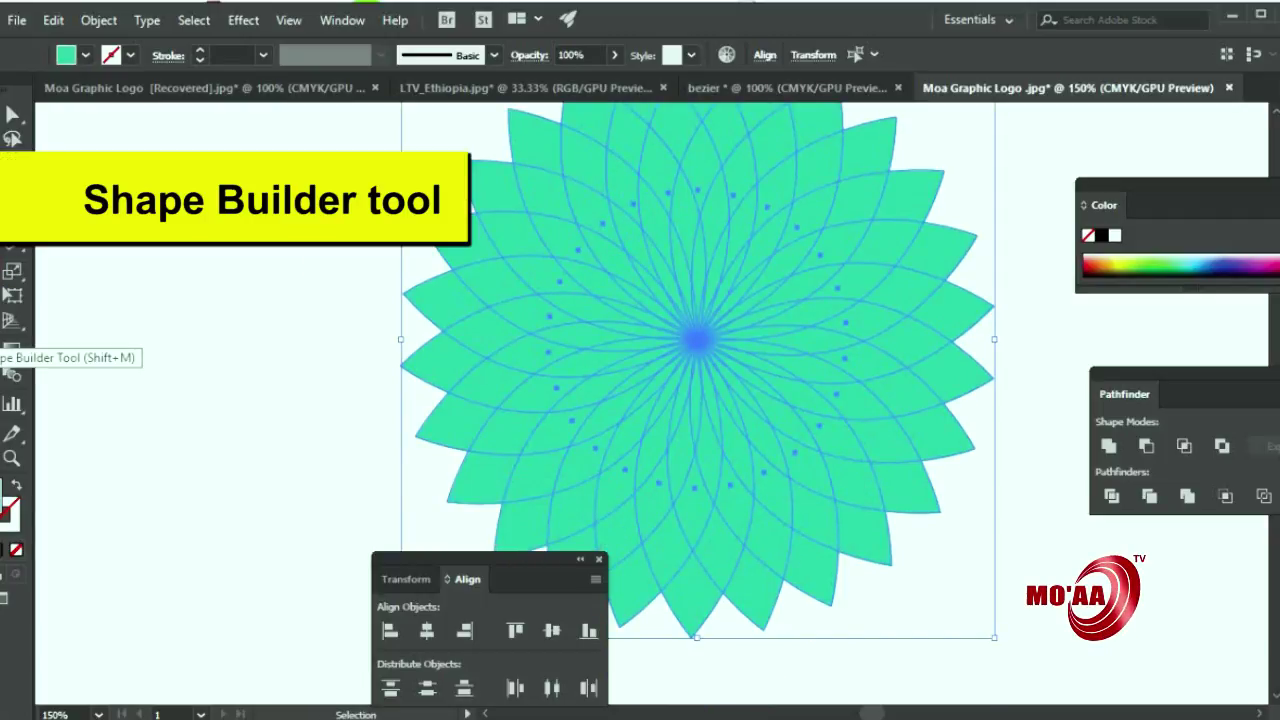
left_click(12, 321)
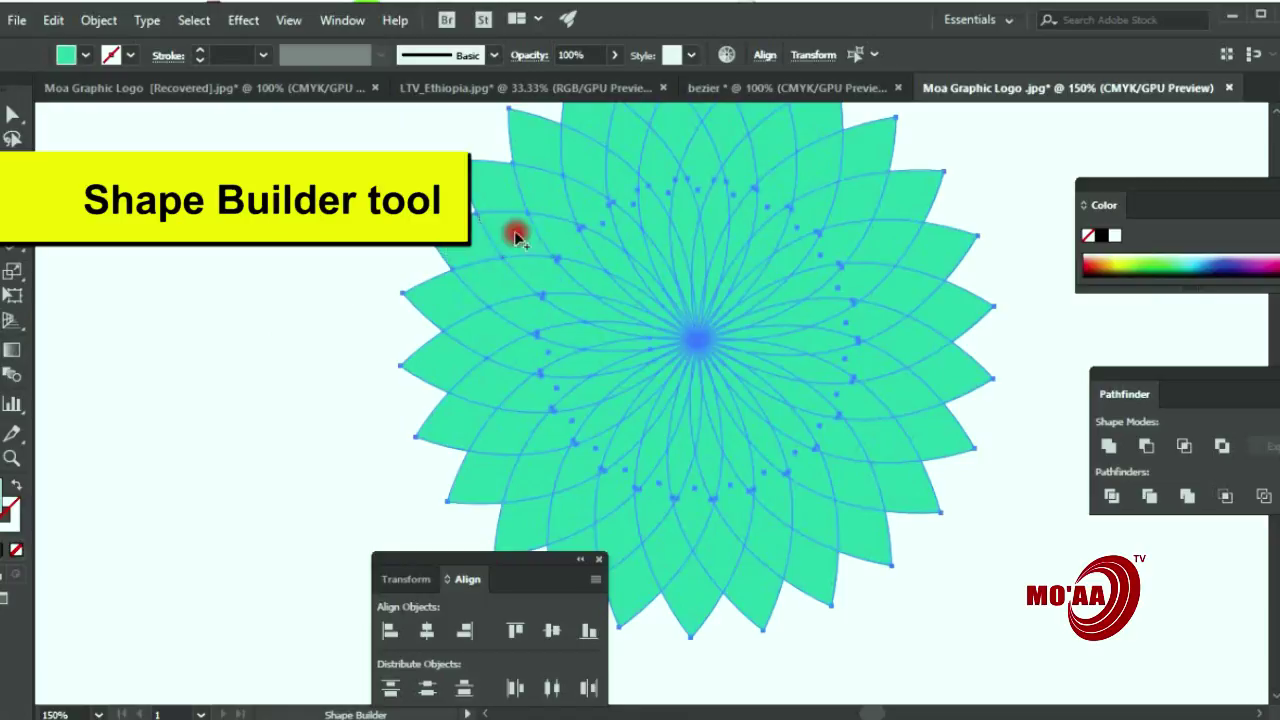
left_click(1114, 235)
left_click(600, 295)
left_click(614, 255)
left_click(634, 235)
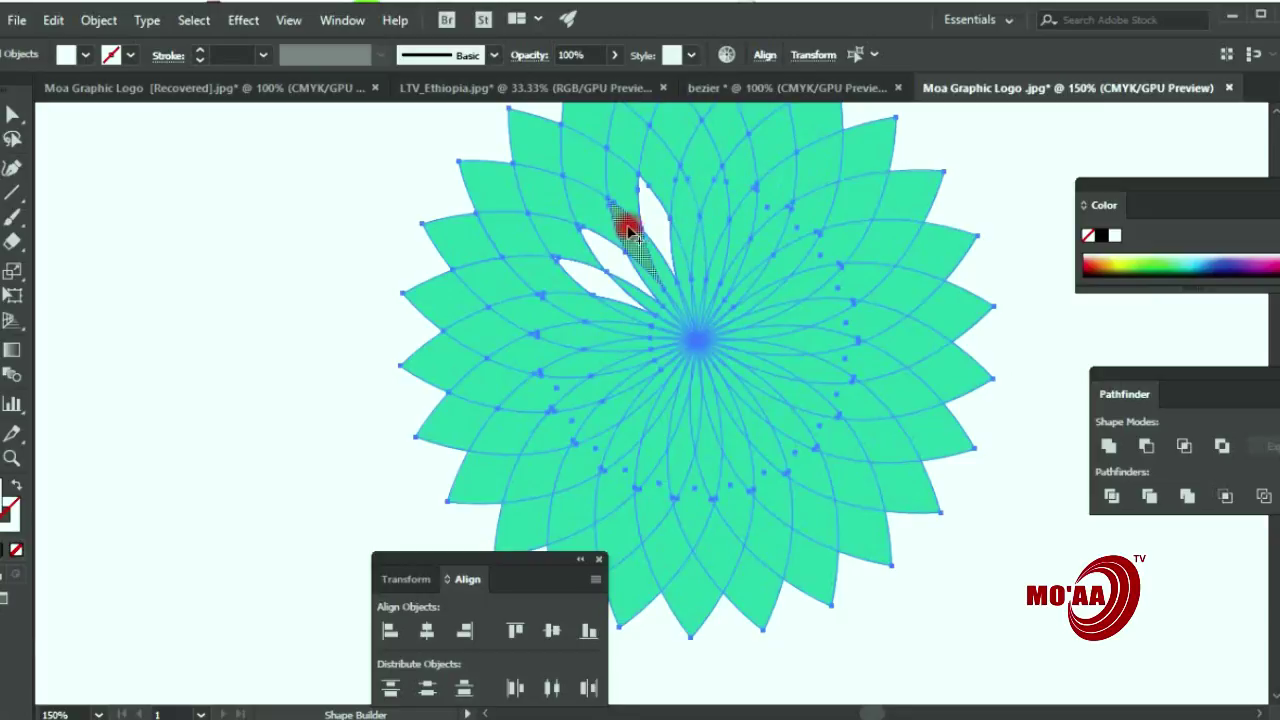
left_click(660, 214)
left_click(685, 215)
left_click(713, 207)
left_click(747, 224)
left_click(783, 266)
left_click(797, 283)
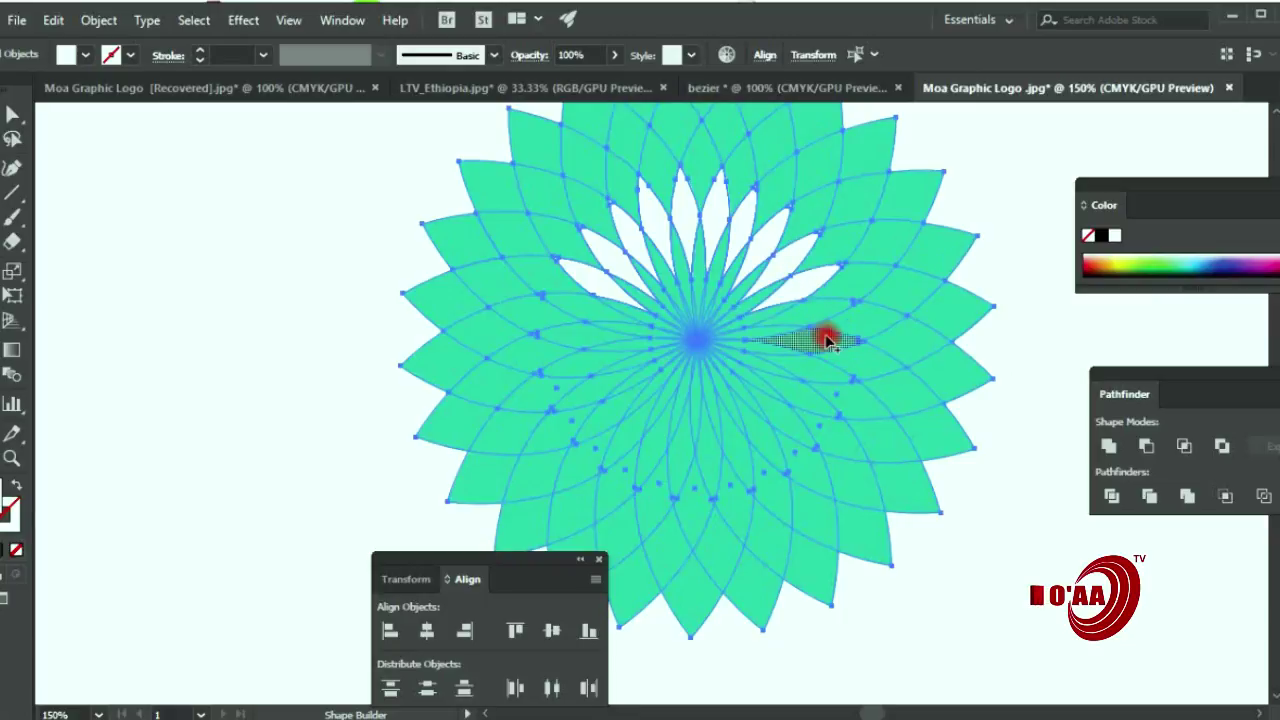
left_click(817, 314)
left_click(826, 345)
left_click(810, 370)
left_click(808, 400)
left_click(786, 424)
left_click(730, 443)
left_click(703, 443)
left_click(683, 441)
left_click(650, 431)
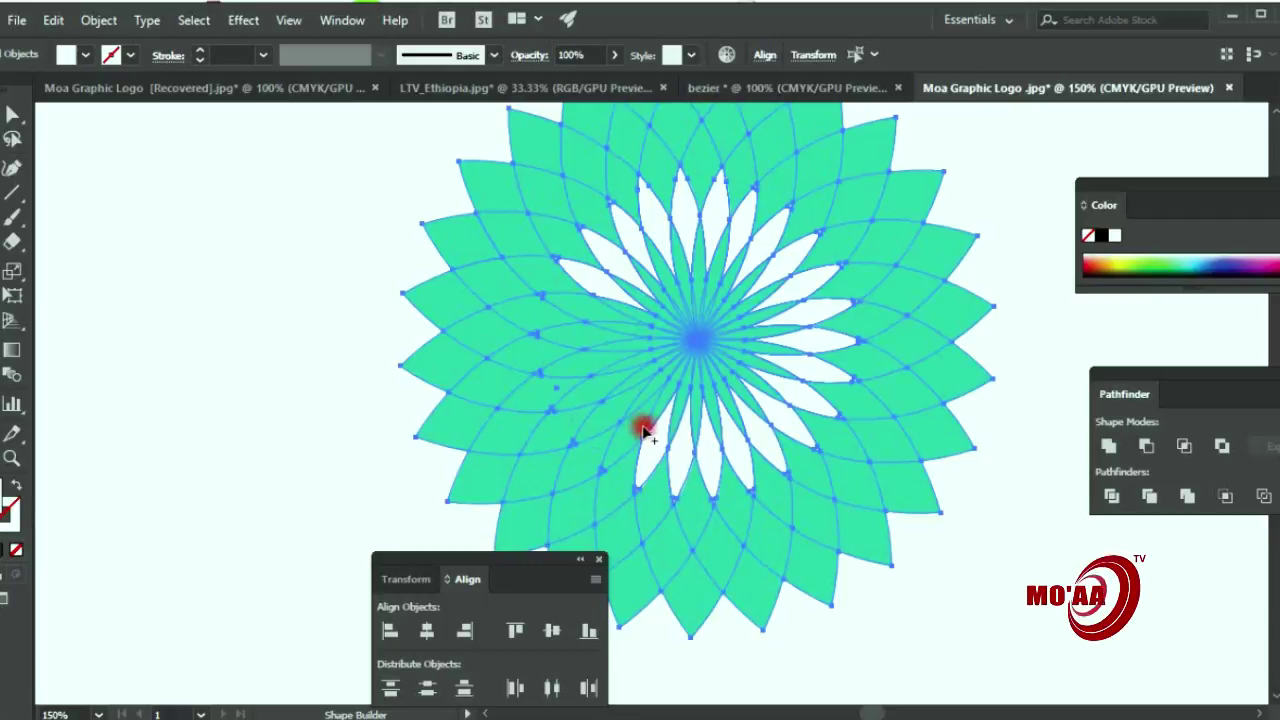
left_click(625, 420)
left_click(597, 405)
left_click(592, 390)
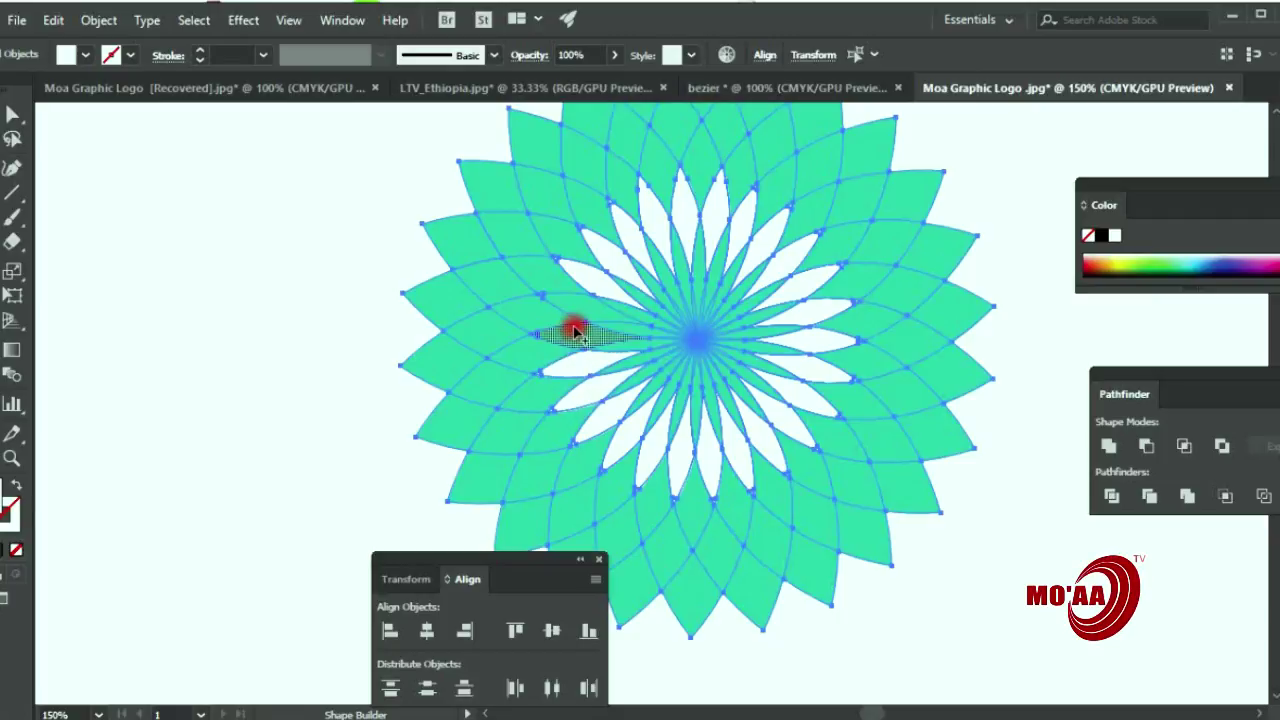
left_click(583, 316)
scroll(711, 294, "down", 2)
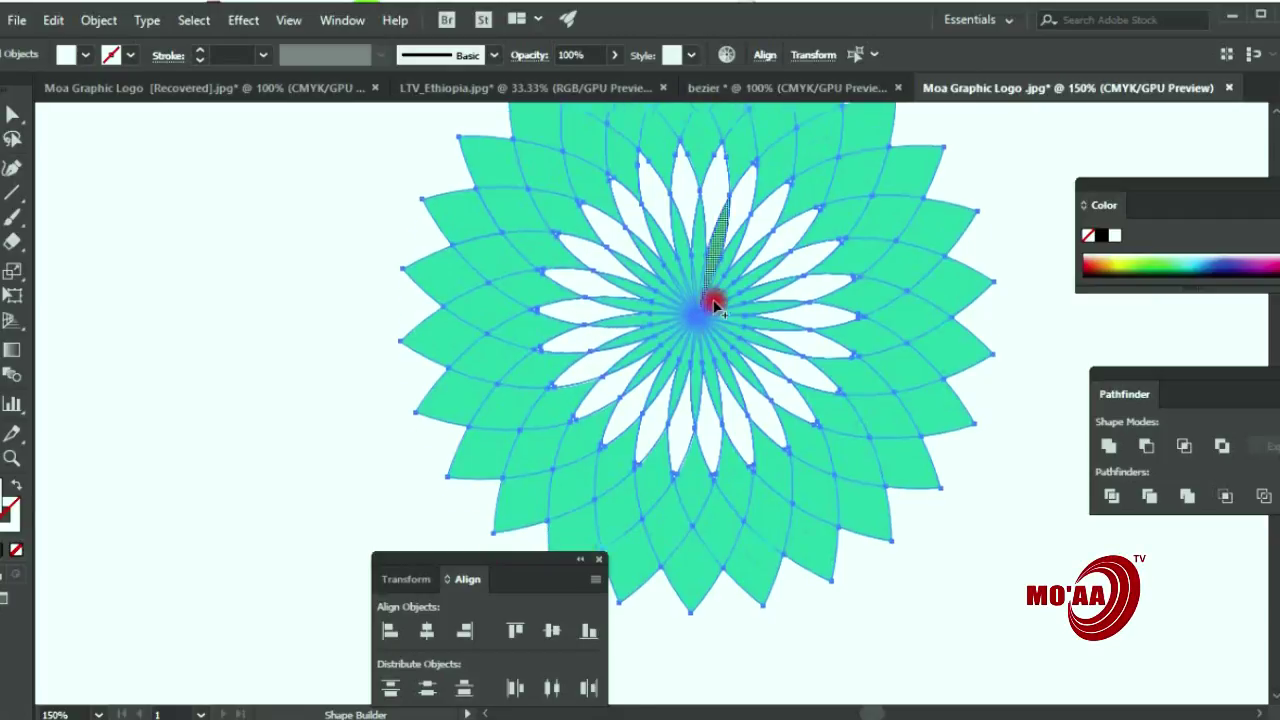
key("ctrl+minus")
key("ctrl+minus")
key("ctrl+minus")
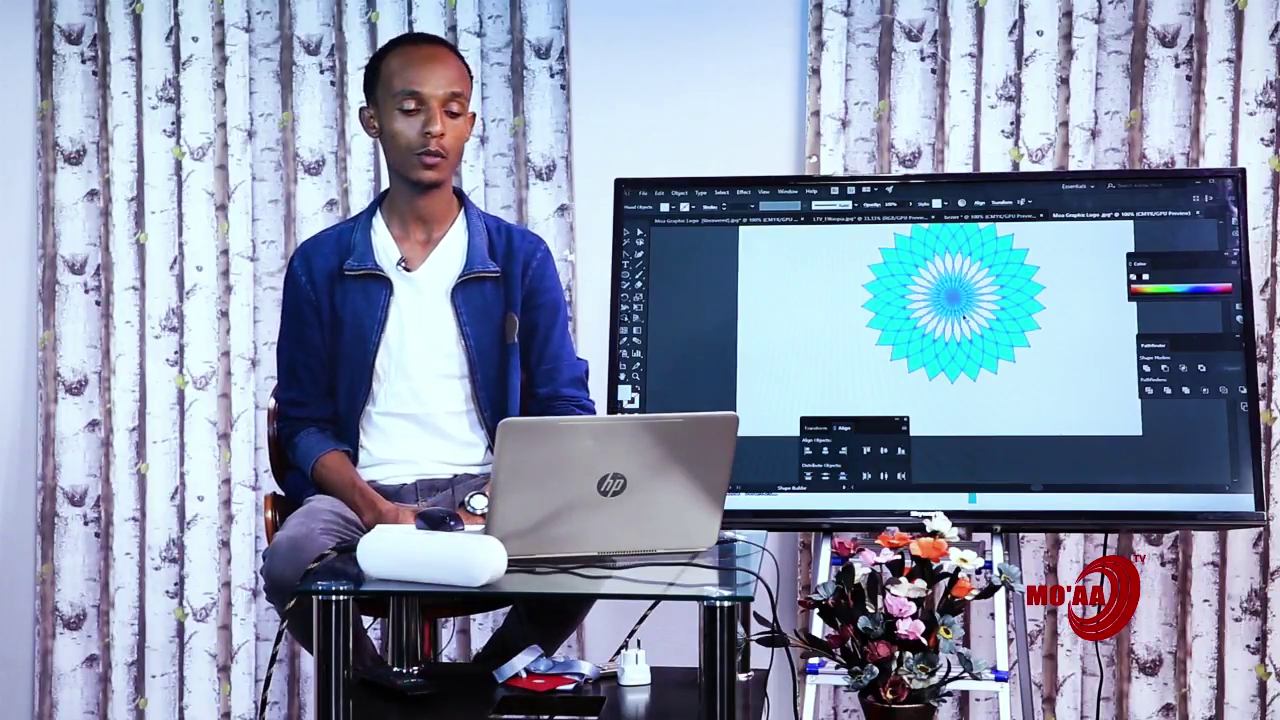
scroll(940, 330, "up", 2)
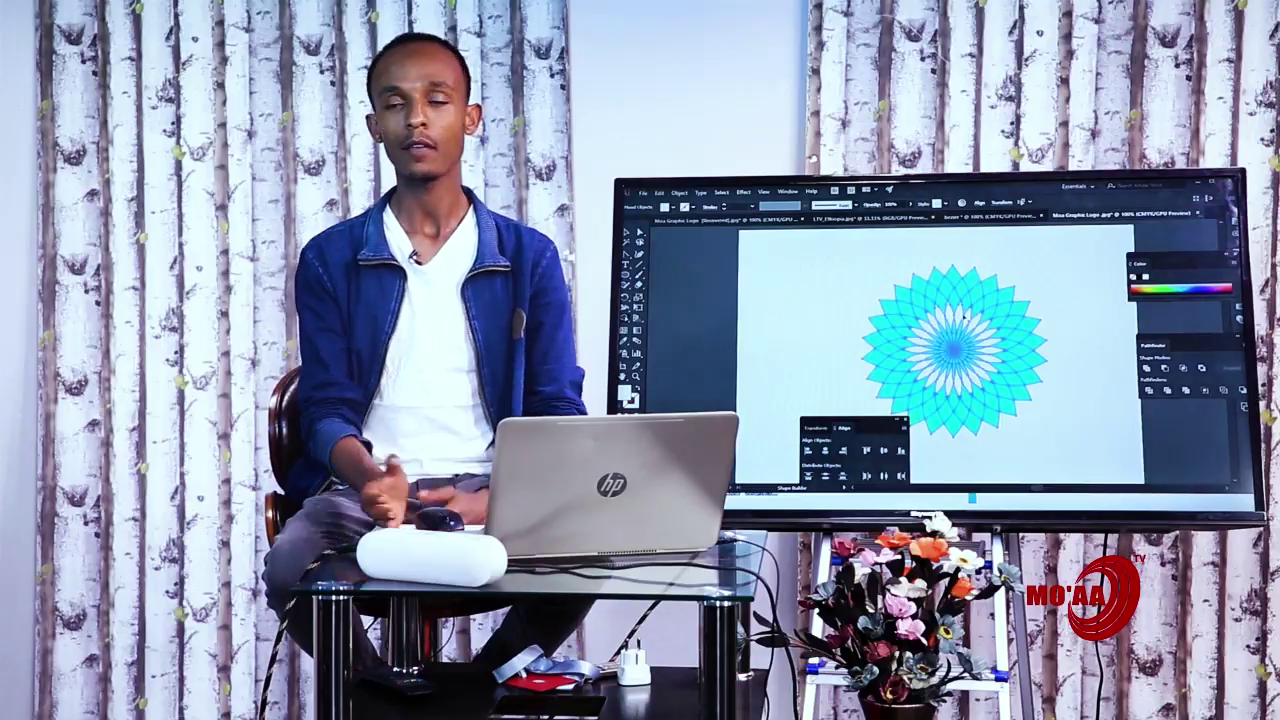
key("v")
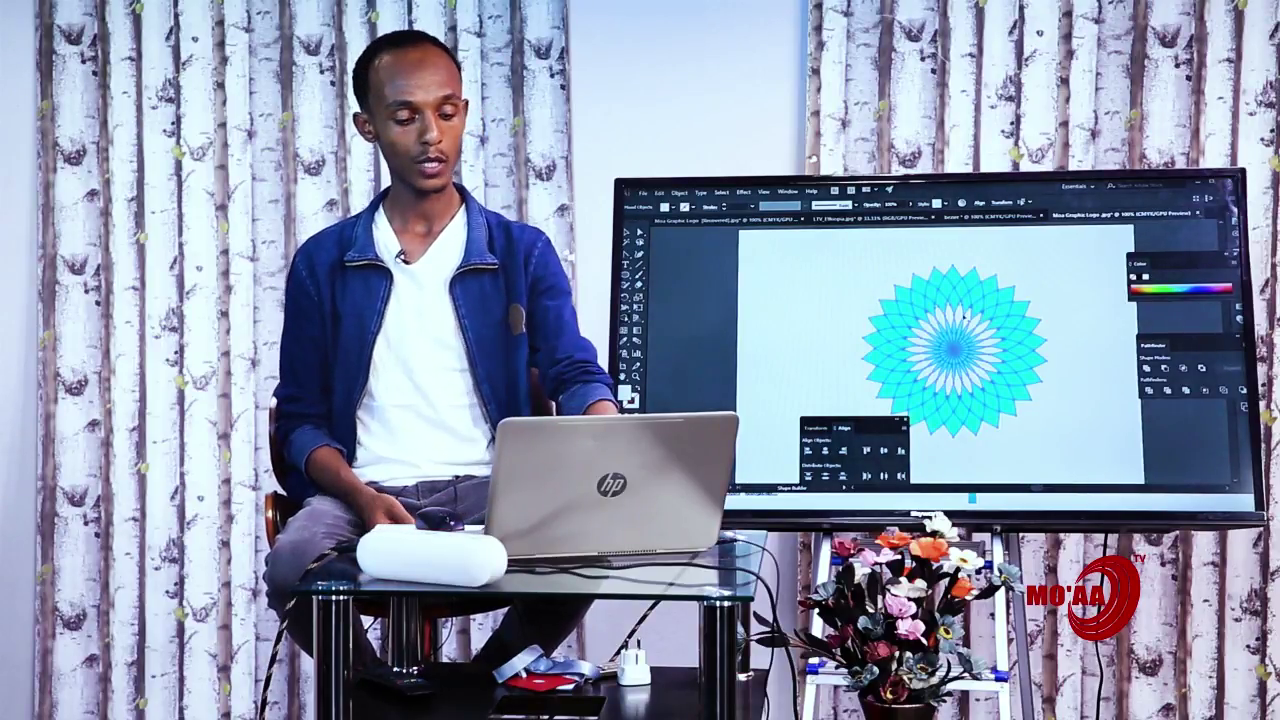
left_click(965, 316)
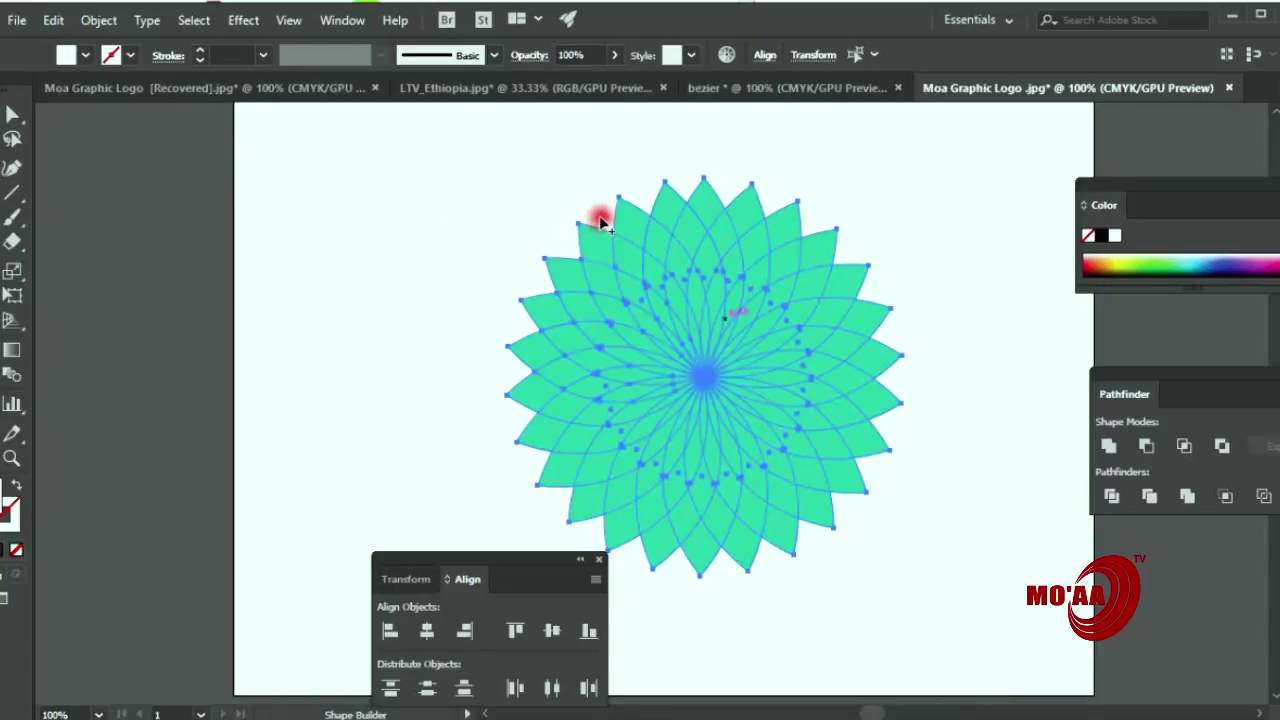
Step: Erase the petals along the flower's left and lower sides and the leftover slivers at its center with the Shape Builder tool
mouse_move(594, 212)
left_mouse_down()
mouse_move(581, 305)
mouse_move(597, 280)
mouse_move(629, 362)
mouse_move(644, 378)
mouse_move(668, 369)
mouse_move(678, 454)
mouse_move(706, 468)
mouse_move(676, 431)
mouse_move(709, 426)
mouse_move(690, 418)
mouse_move(745, 394)
mouse_move(705, 424)
mouse_move(731, 446)
mouse_move(799, 450)
mouse_move(827, 422)
mouse_move(829, 482)
mouse_move(837, 439)
mouse_move(864, 419)
mouse_move(837, 472)
mouse_move(739, 513)
mouse_move(810, 492)
mouse_move(793, 527)
mouse_move(694, 546)
mouse_move(591, 466)
mouse_move(560, 393)
mouse_move(669, 468)
mouse_move(625, 433)
mouse_move(564, 319)
mouse_move(553, 378)
mouse_move(522, 340)
mouse_move(546, 360)
left_mouse_up()
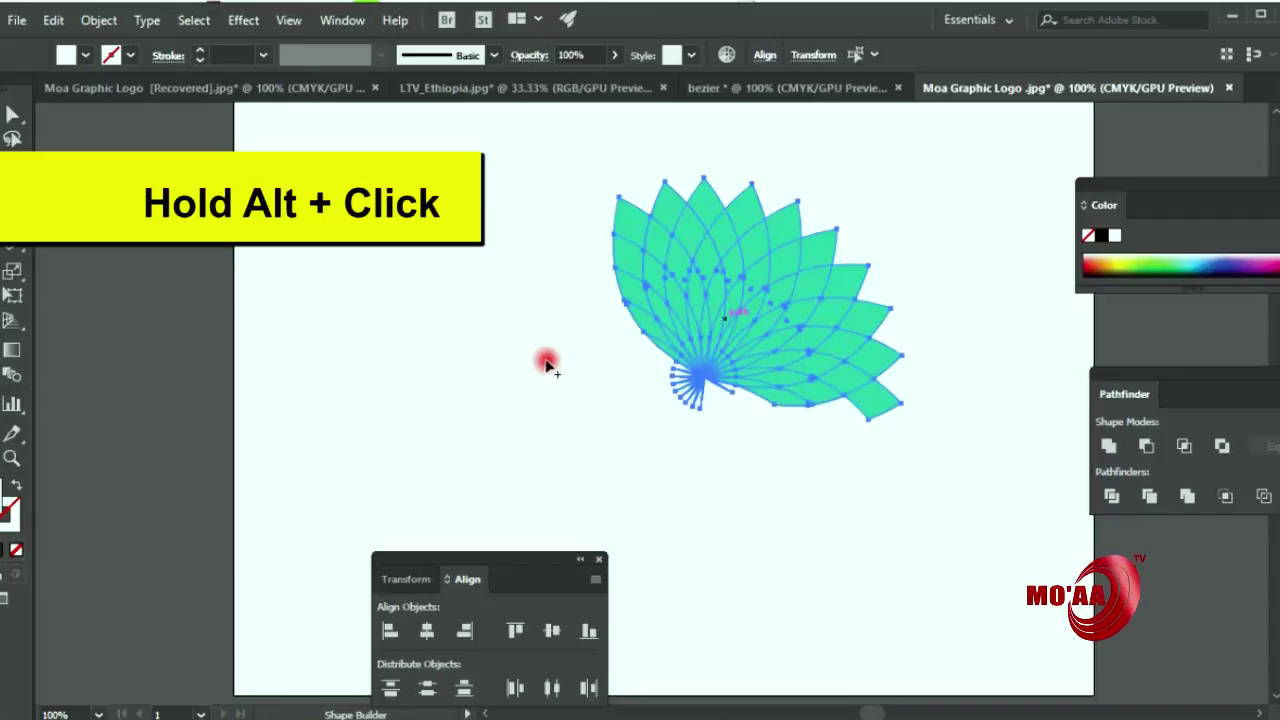
scroll(651, 423, "up", 2)
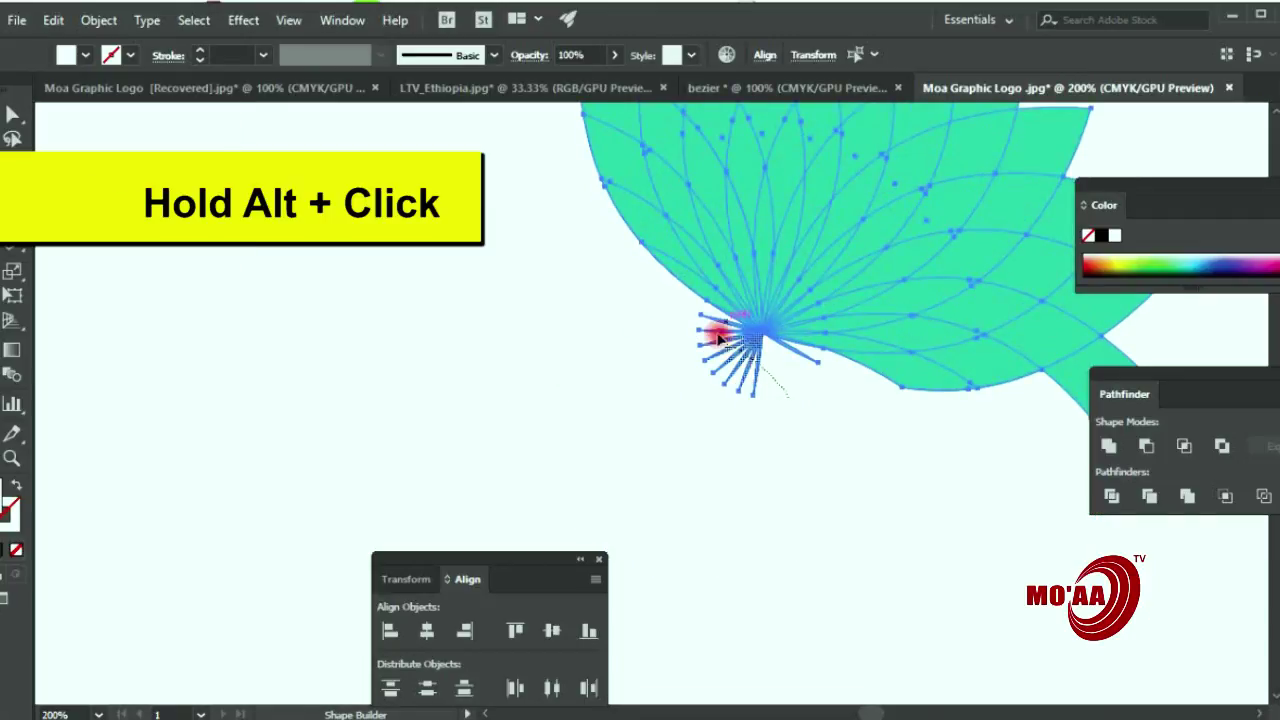
scroll(720, 366, "down", 2)
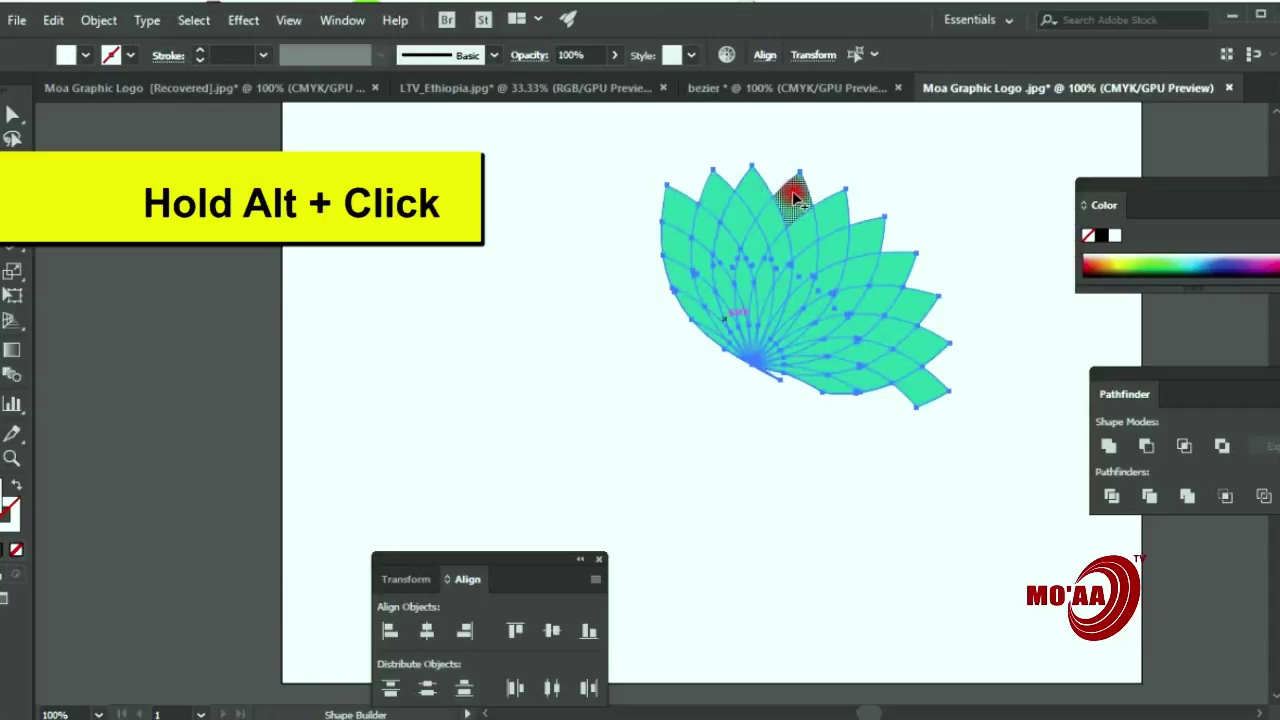
Step: Erase the lower-right petals and the remaining sliver at the center with the Shape Builder tool
mouse_move(879, 207)
left_mouse_down()
mouse_move(893, 299)
mouse_move(872, 264)
mouse_move(873, 231)
mouse_move(796, 270)
mouse_move(760, 323)
mouse_move(831, 297)
left_mouse_up()
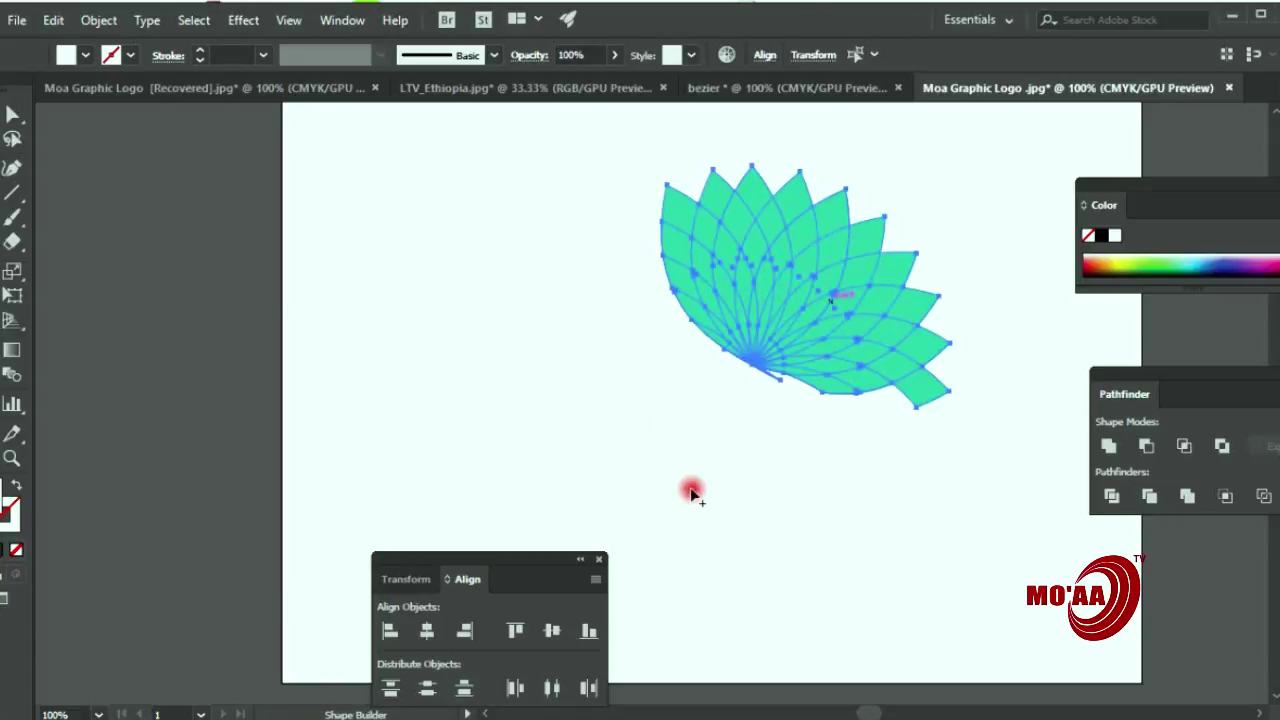
mouse_move(748, 444)
left_mouse_down()
mouse_move(878, 334)
mouse_move(885, 309)
mouse_move(831, 310)
mouse_move(757, 367)
mouse_move(796, 312)
mouse_move(899, 283)
mouse_move(935, 369)
mouse_move(923, 423)
mouse_move(886, 363)
left_mouse_up()
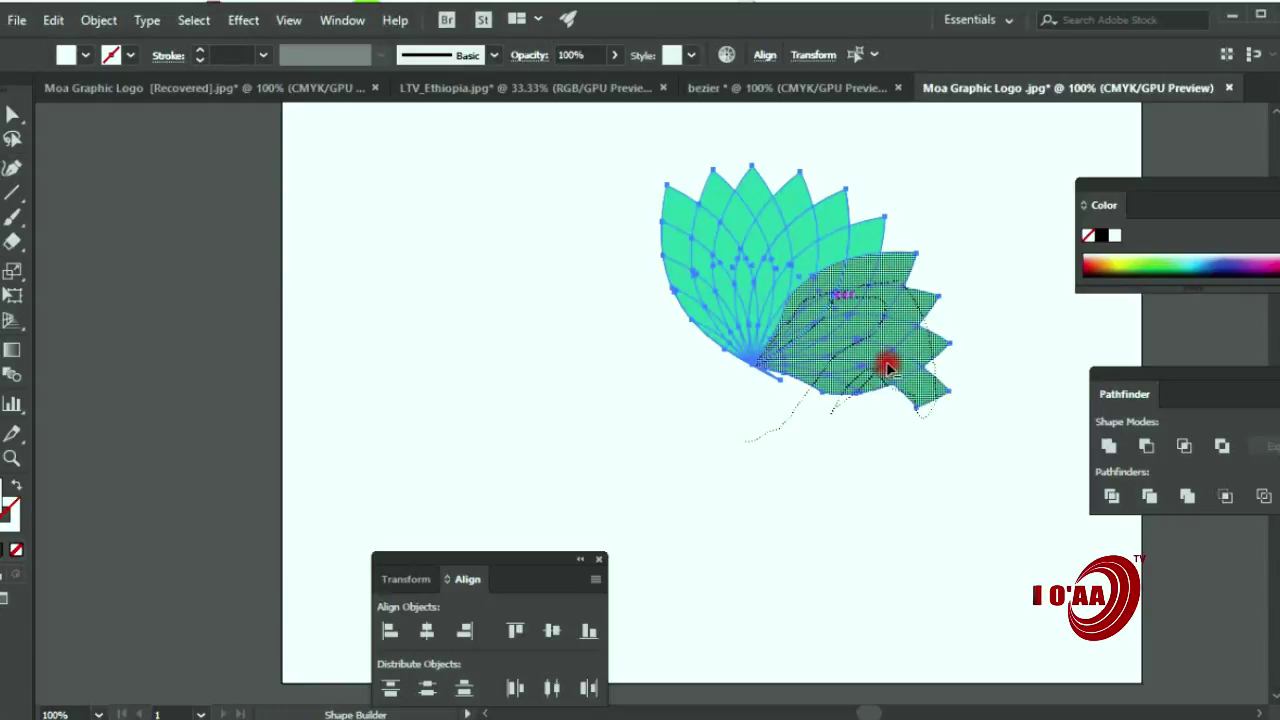
scroll(783, 420, "up", 3)
mouse_move(762, 343)
left_mouse_down()
mouse_move(748, 318)
mouse_move(766, 403)
left_mouse_up()
scroll(766, 403, "up", 2)
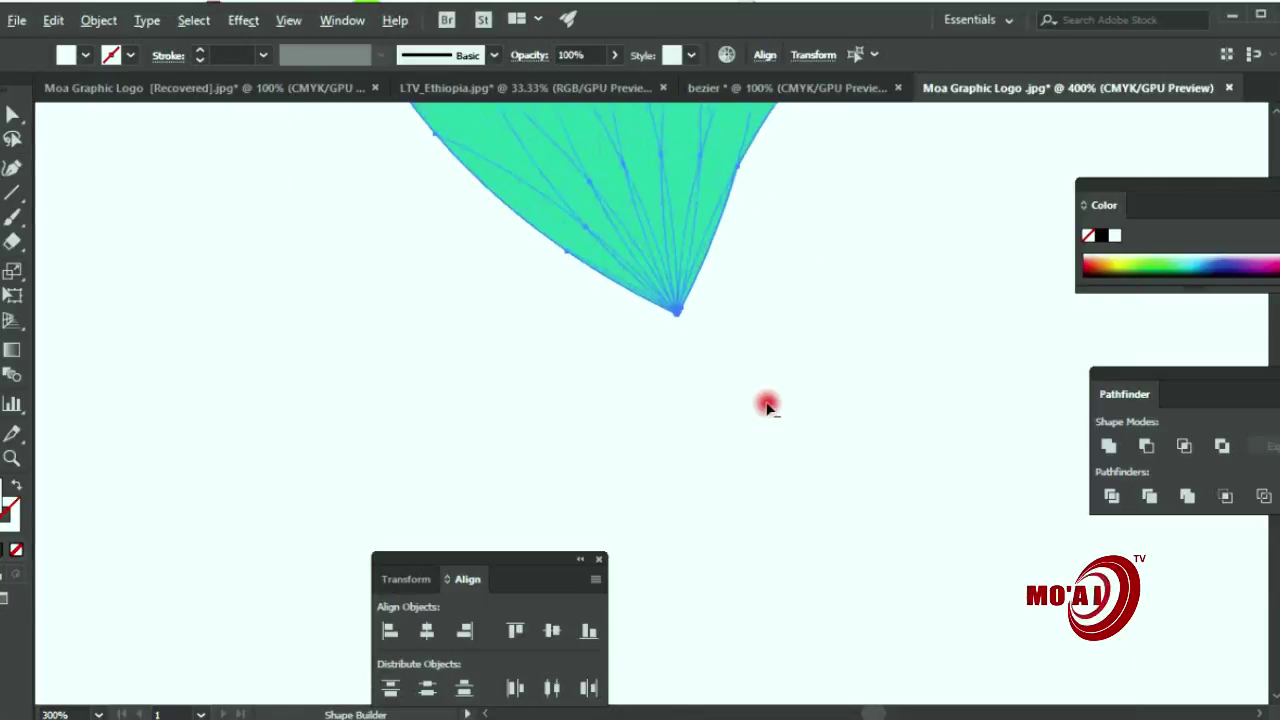
scroll(711, 260, "up", 1)
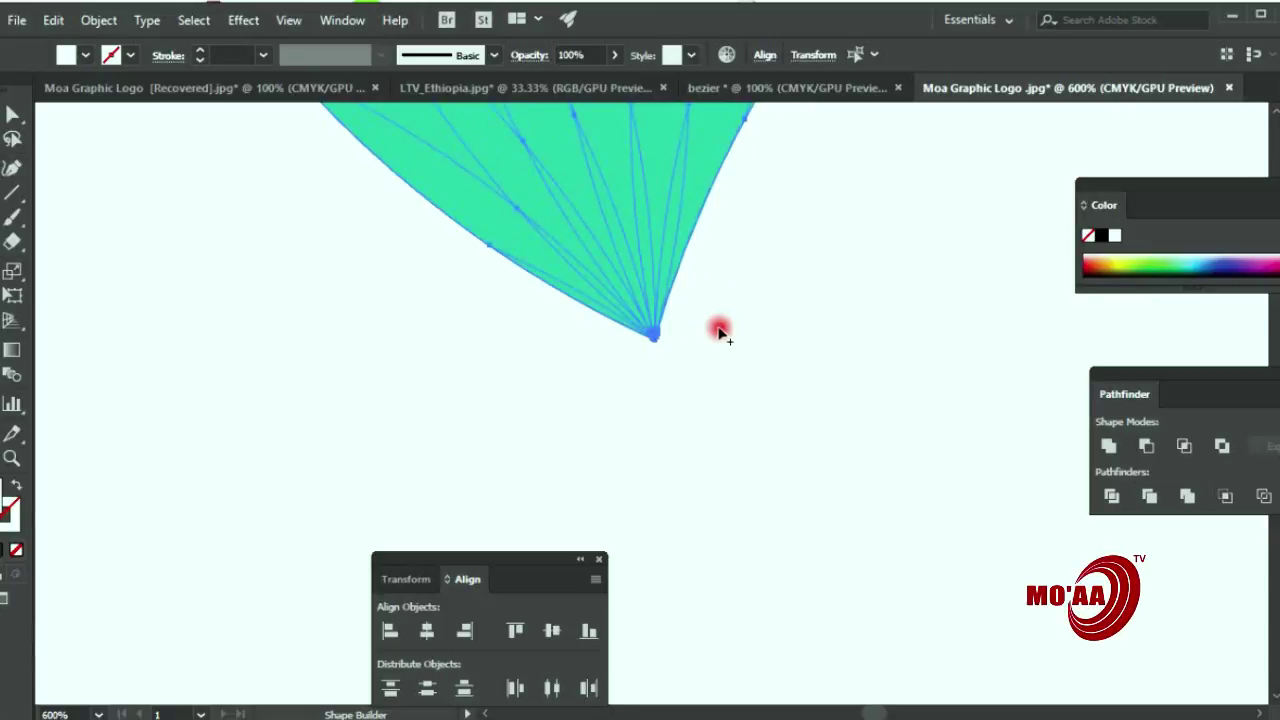
Step: Trim the strip of segments along the fan's right edge with the Shape Builder tool, leaving five petals
scroll(723, 331, "down", 5)
scroll(778, 376, "up", 4)
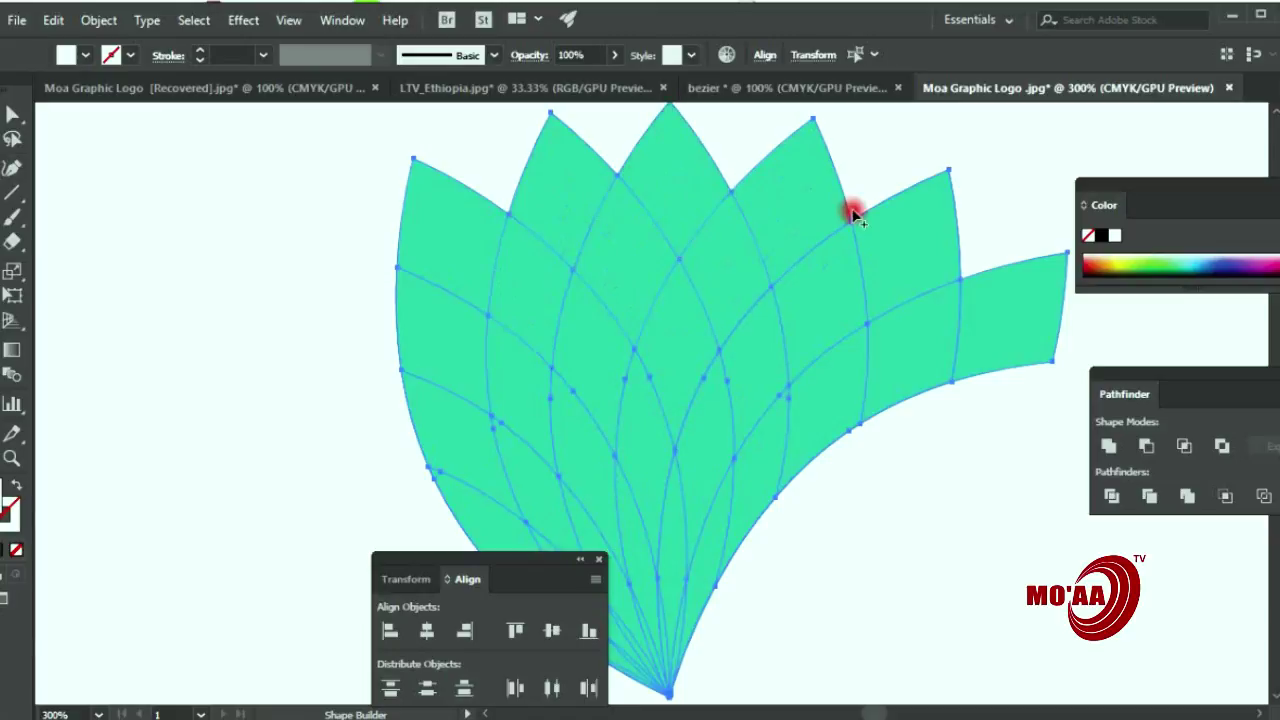
mouse_move(1043, 437)
left_mouse_down()
mouse_move(1020, 408)
mouse_move(962, 387)
mouse_move(917, 401)
mouse_move(825, 505)
left_mouse_up()
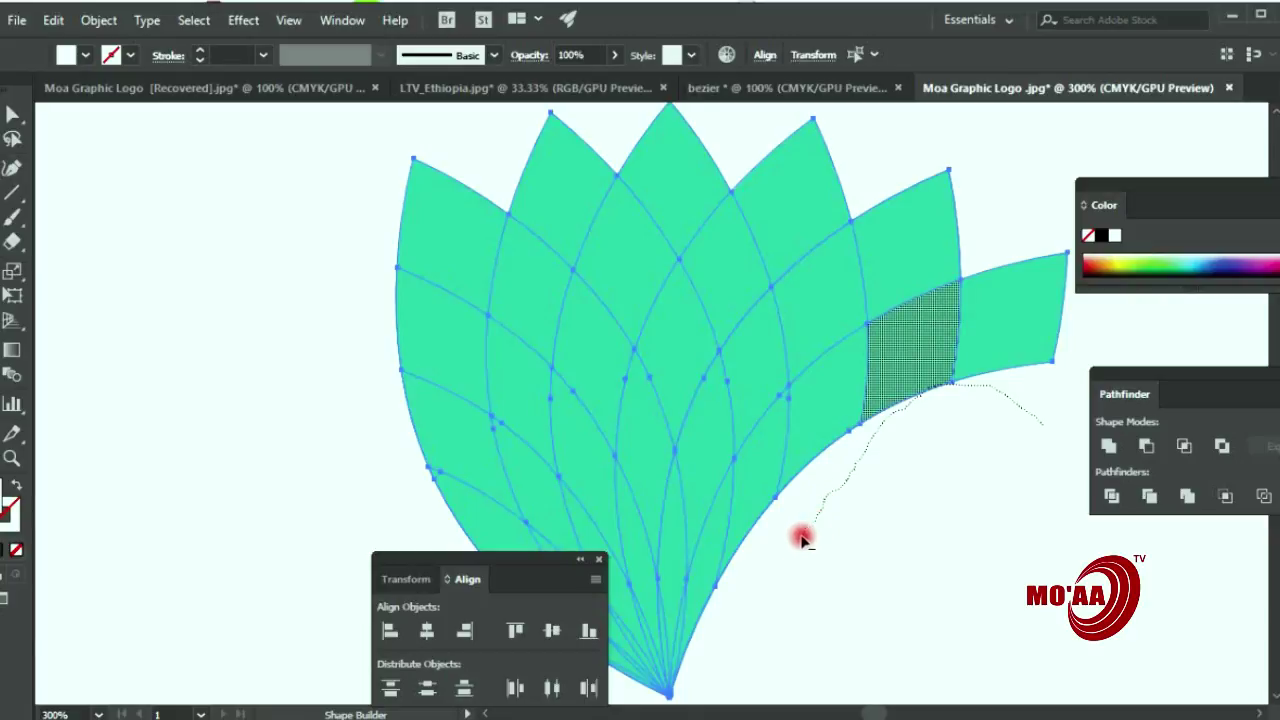
mouse_move(729, 627)
left_mouse_down()
mouse_move(681, 619)
mouse_move(780, 524)
mouse_move(791, 473)
mouse_move(1018, 330)
left_mouse_up()
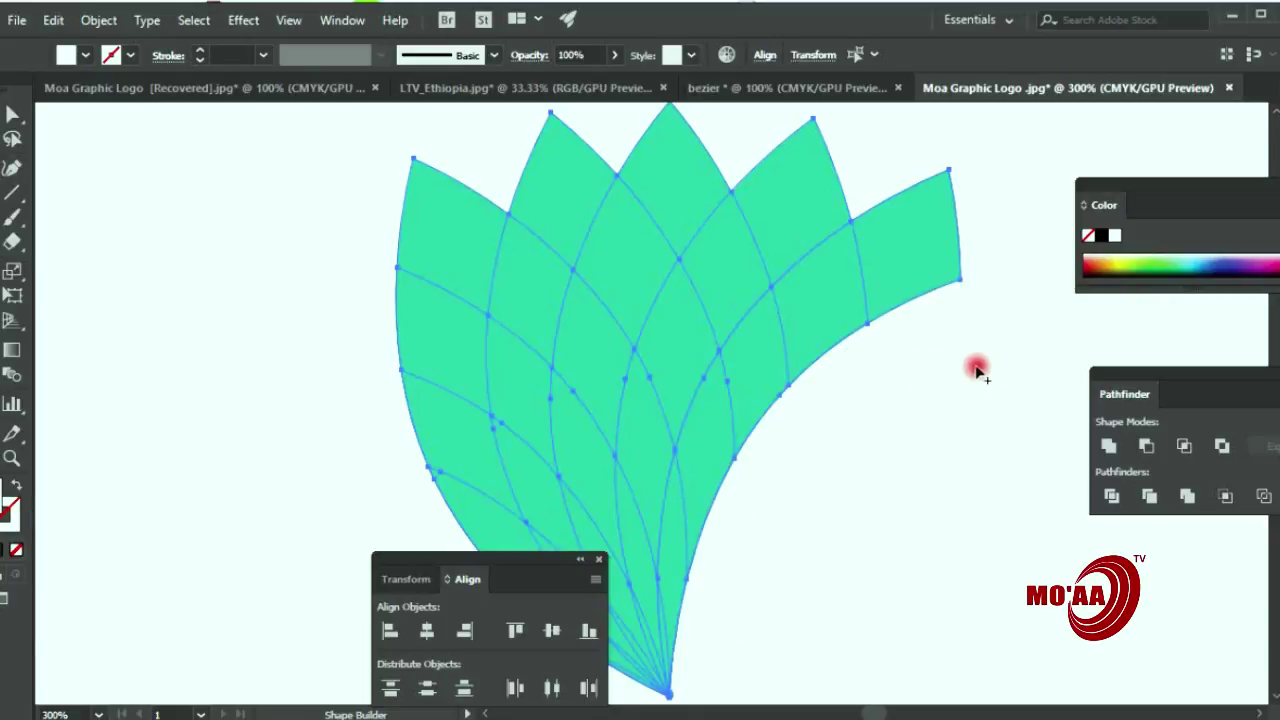
Step: Merge the overlapping segments of each of the five petals into one white-filled shape with the Shape Builder tool
scroll(612, 283, "down", 3, "alt")
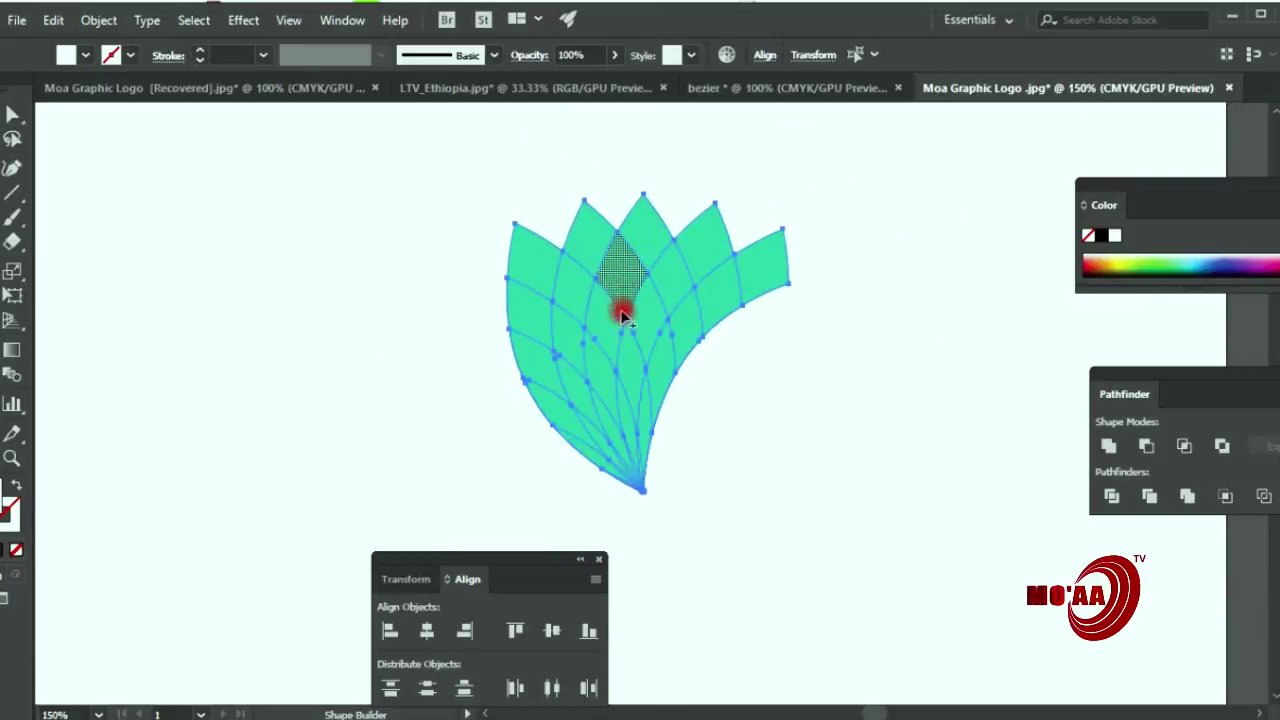
mouse_move(511, 269)
left_mouse_down()
mouse_move(536, 379)
mouse_move(574, 437)
left_mouse_up()
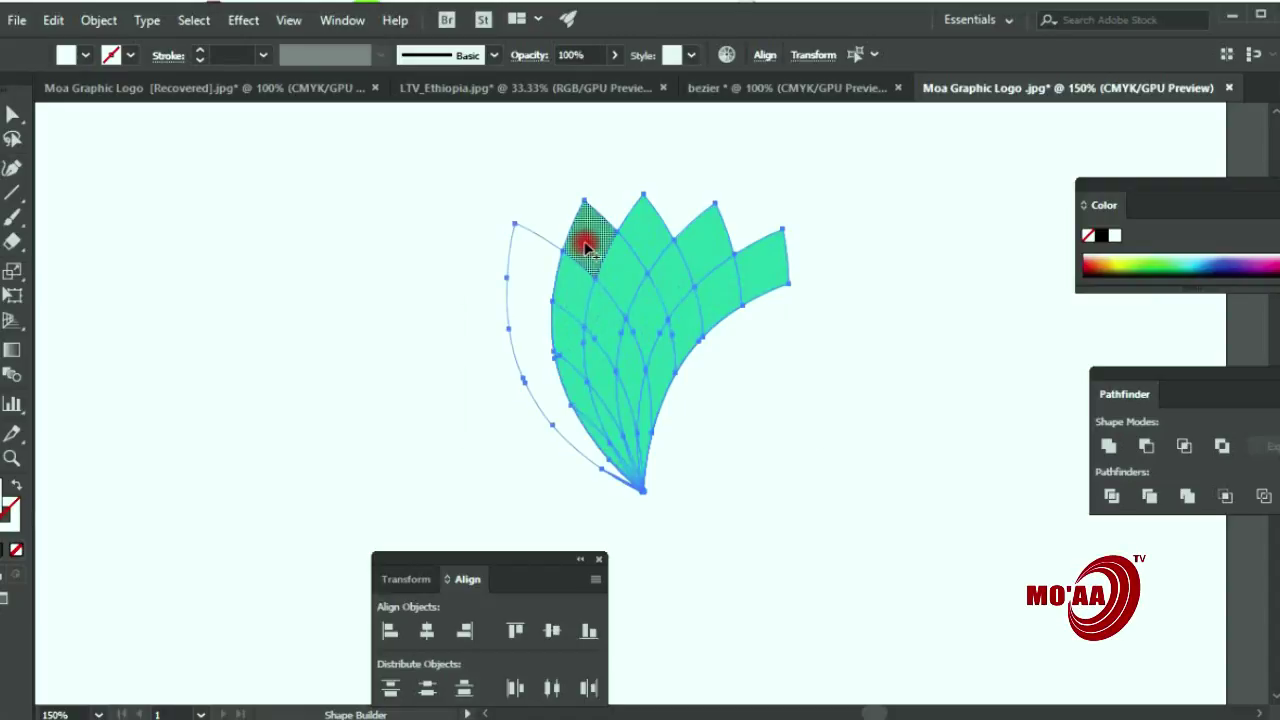
mouse_move(591, 242)
left_mouse_down()
mouse_move(569, 257)
mouse_move(560, 346)
mouse_move(590, 425)
left_mouse_up()
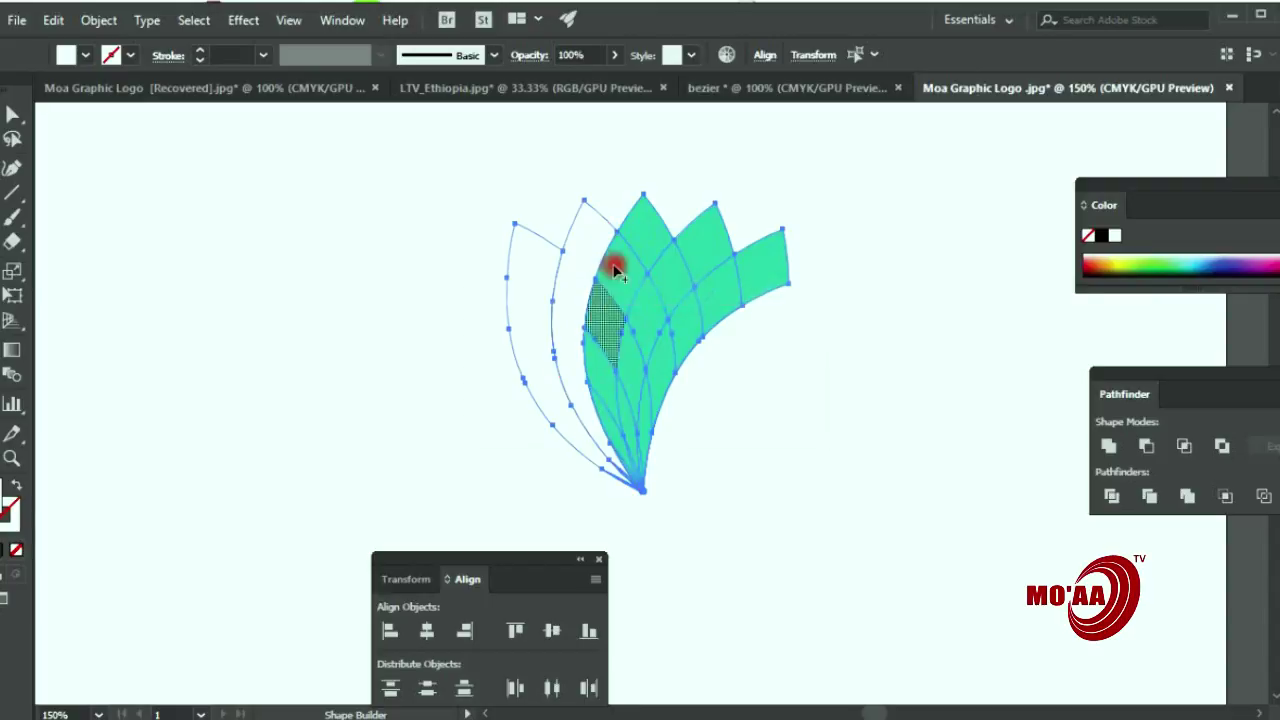
mouse_move(640, 230)
left_mouse_down()
mouse_move(591, 328)
mouse_move(597, 418)
mouse_move(592, 362)
mouse_move(598, 320)
mouse_move(632, 322)
left_mouse_up()
mouse_move(651, 251)
left_mouse_down()
mouse_move(620, 257)
mouse_move(594, 320)
mouse_move(603, 406)
mouse_move(605, 315)
left_mouse_up()
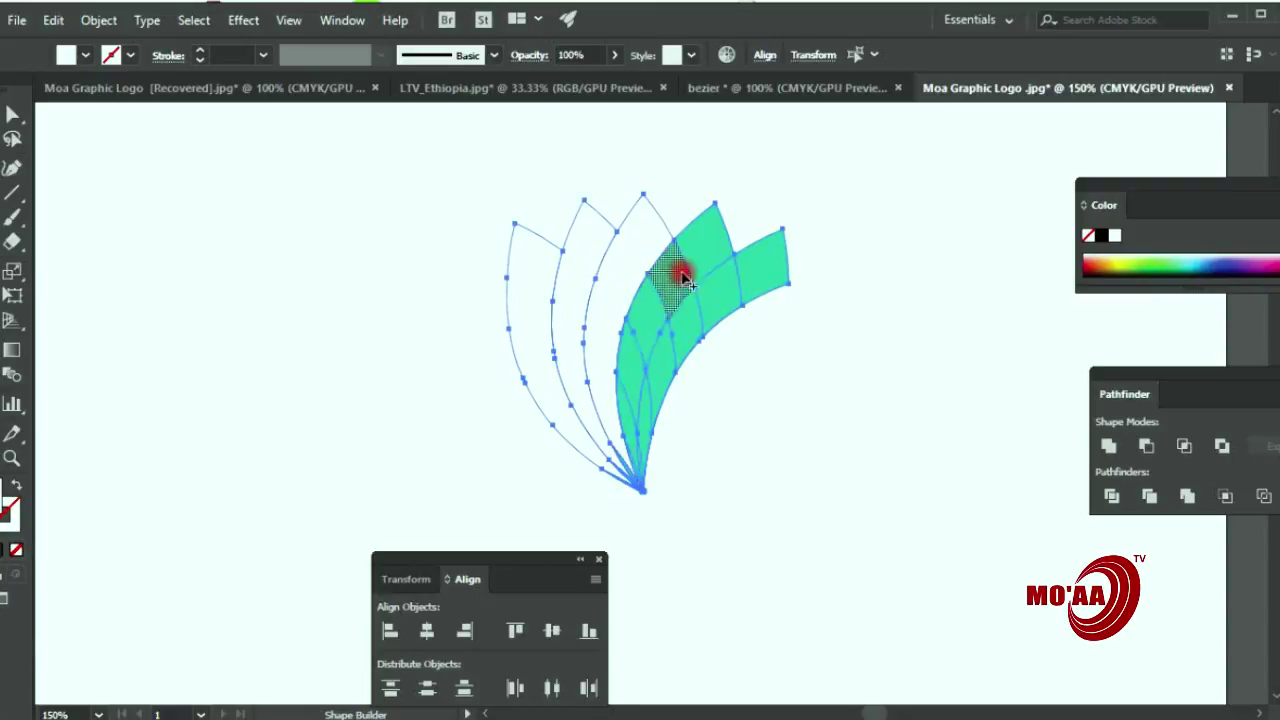
mouse_move(706, 258)
left_mouse_down()
mouse_move(674, 266)
mouse_move(626, 323)
mouse_move(627, 405)
mouse_move(666, 323)
left_mouse_up()
mouse_move(737, 277)
left_mouse_down()
mouse_move(691, 310)
mouse_move(648, 379)
mouse_move(645, 417)
left_mouse_up()
Step: Merge the thin green slivers at the base of the fan into their neighboring white petals
scroll(642, 419, "up", 3)
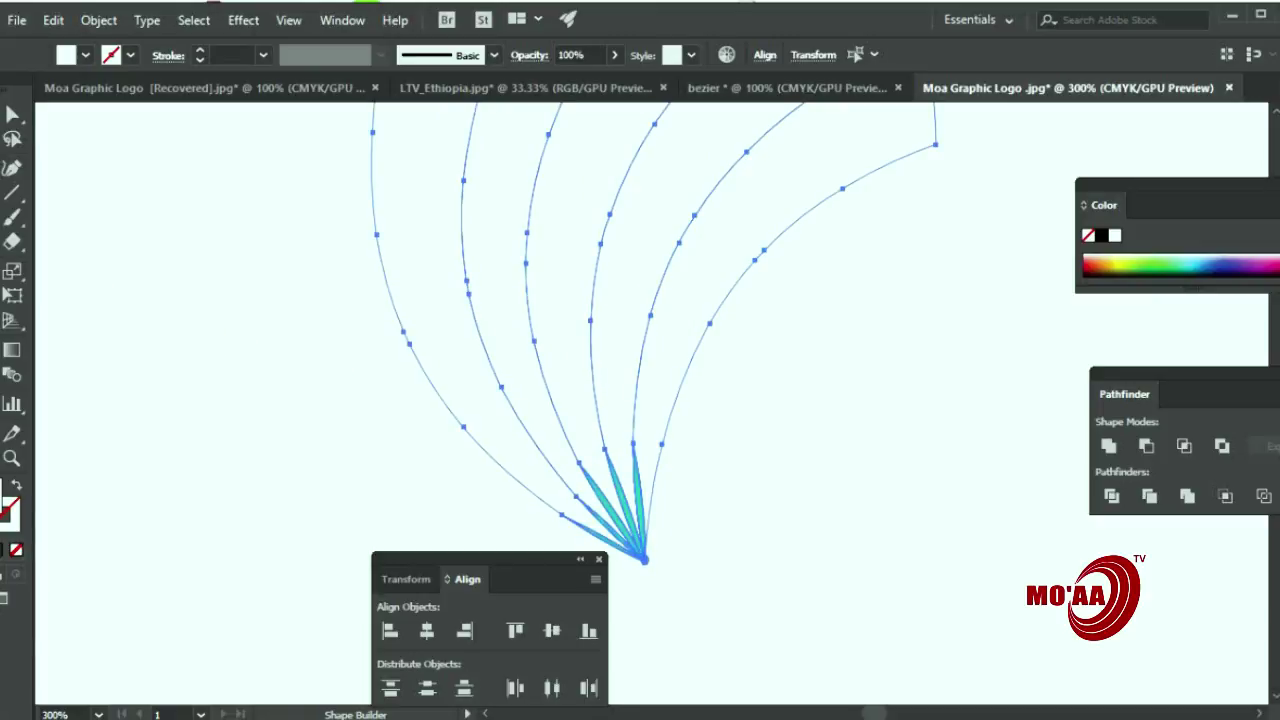
scroll(700, 585, "up", 3)
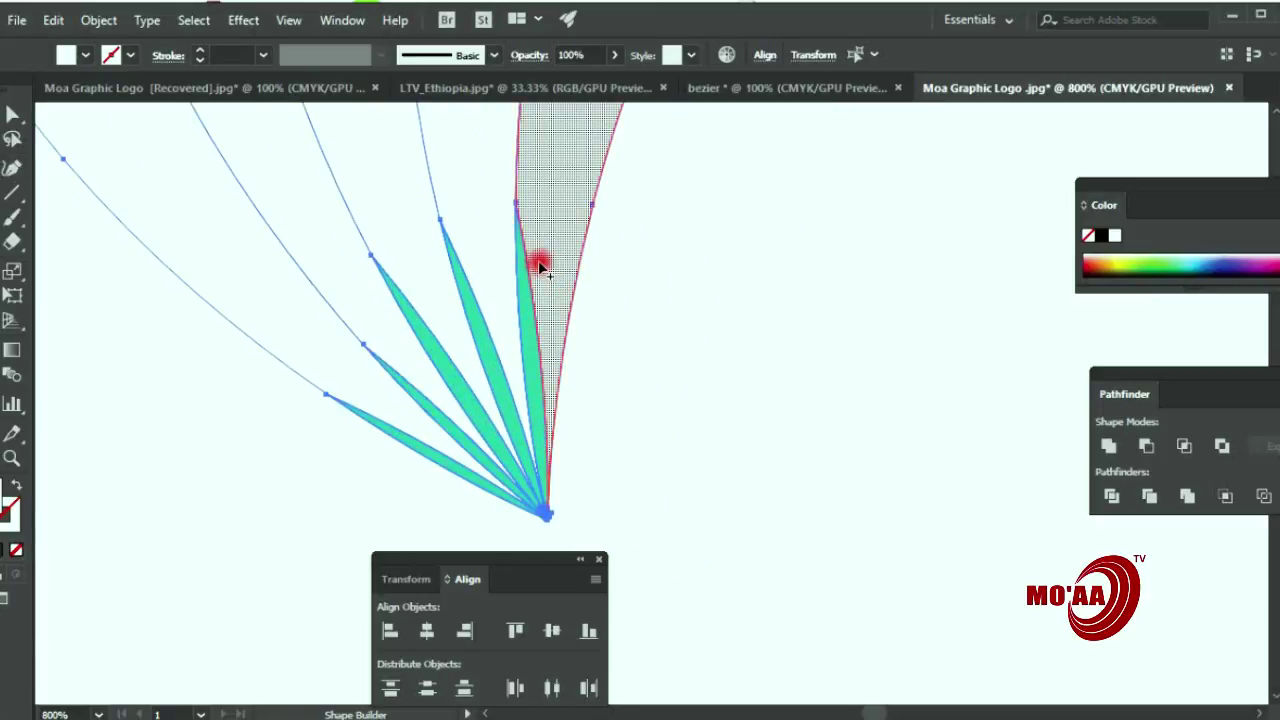
left_click_drag(472, 285, 466, 280)
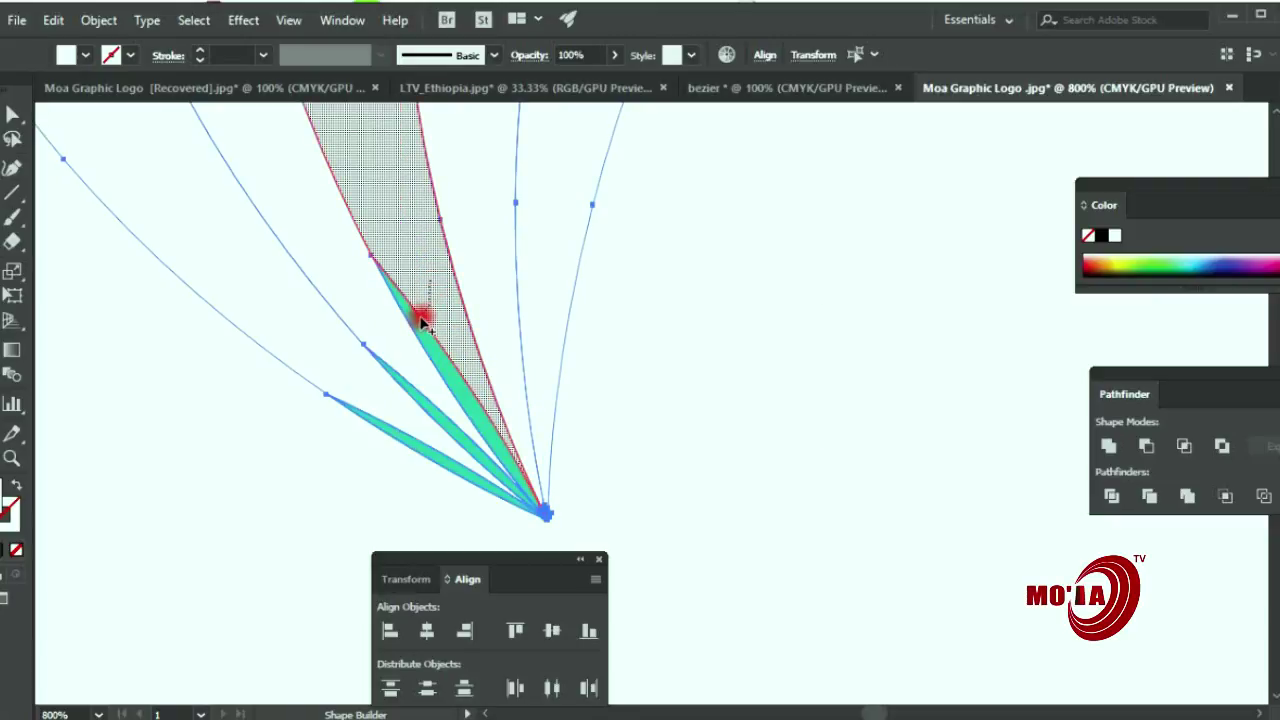
left_click(423, 337)
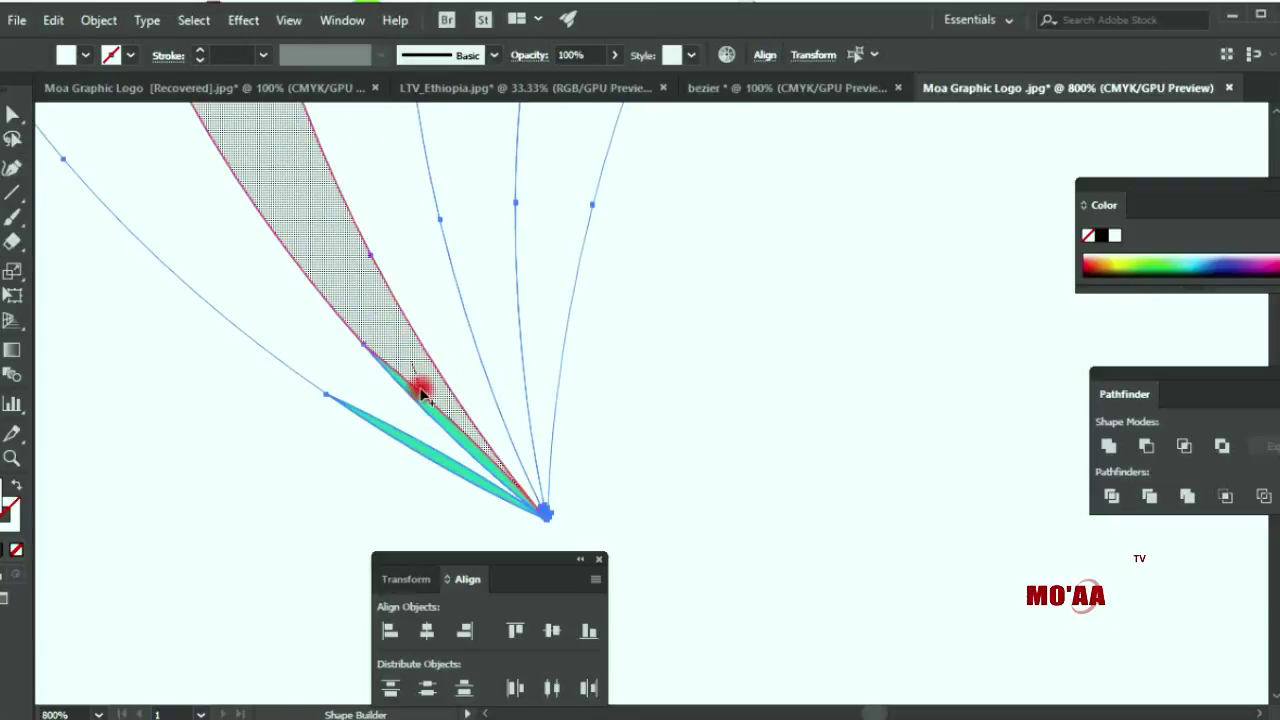
left_click_drag(414, 423, 430, 455)
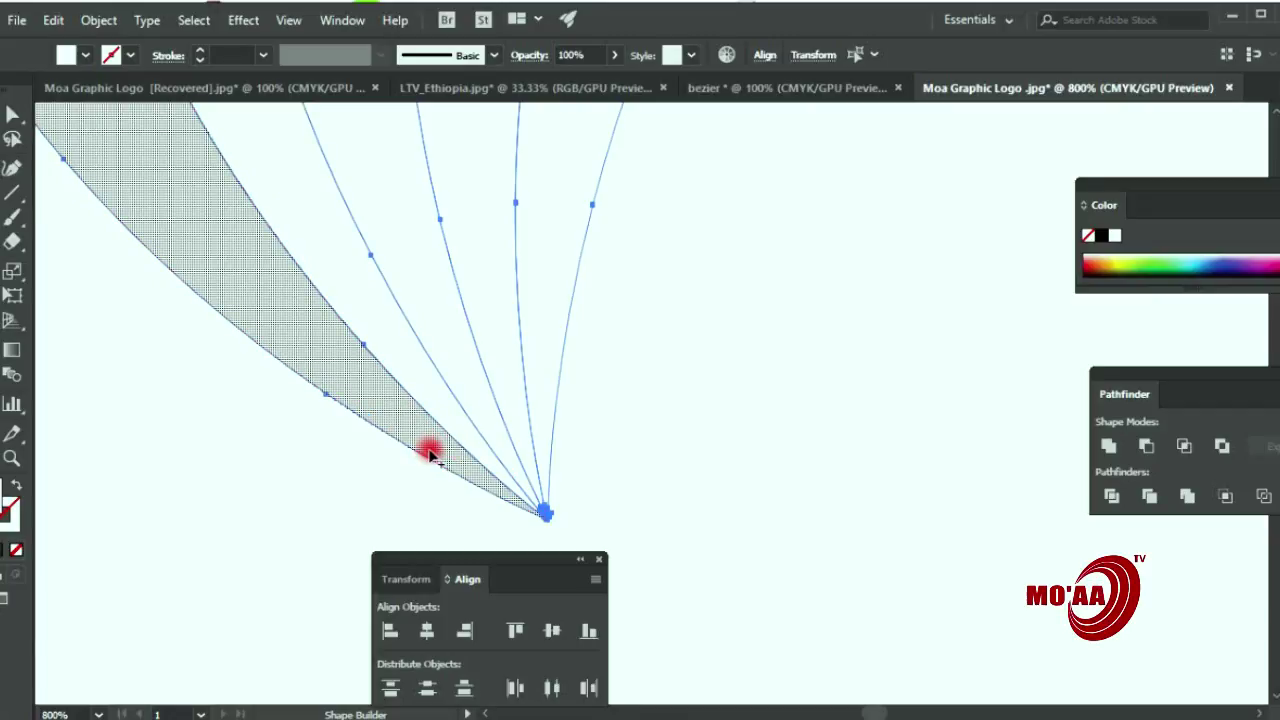
scroll(430, 455, "down", 4)
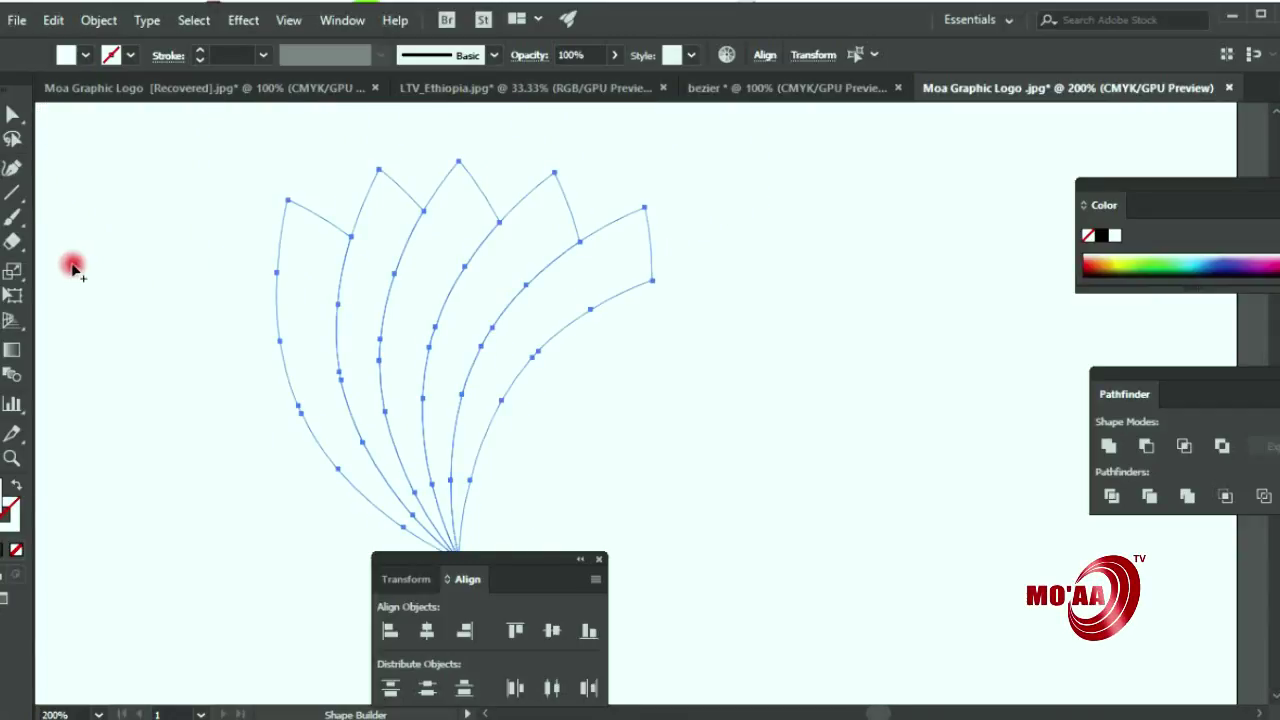
Step: Move the five-petal fan slightly right and up, and sample a petal's fill with the Eyedropper tool
left_click(12, 114)
left_click_drag(558, 288, 751, 302)
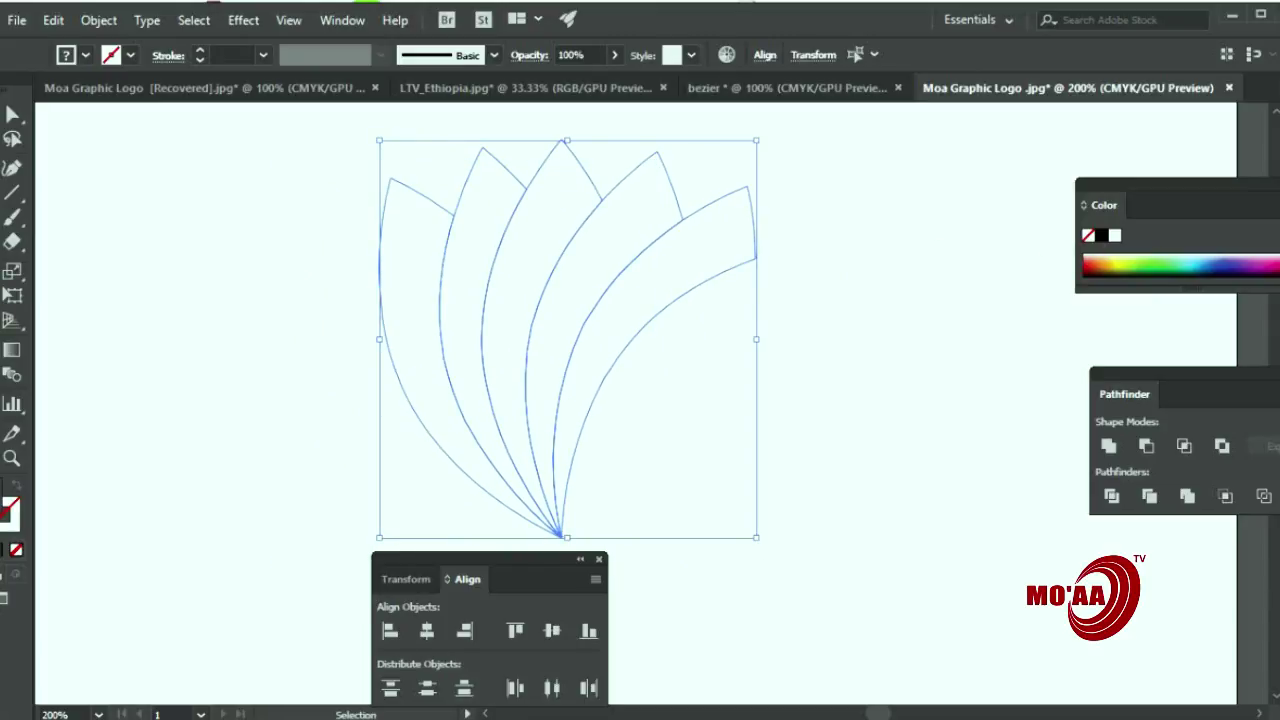
left_click(608, 268)
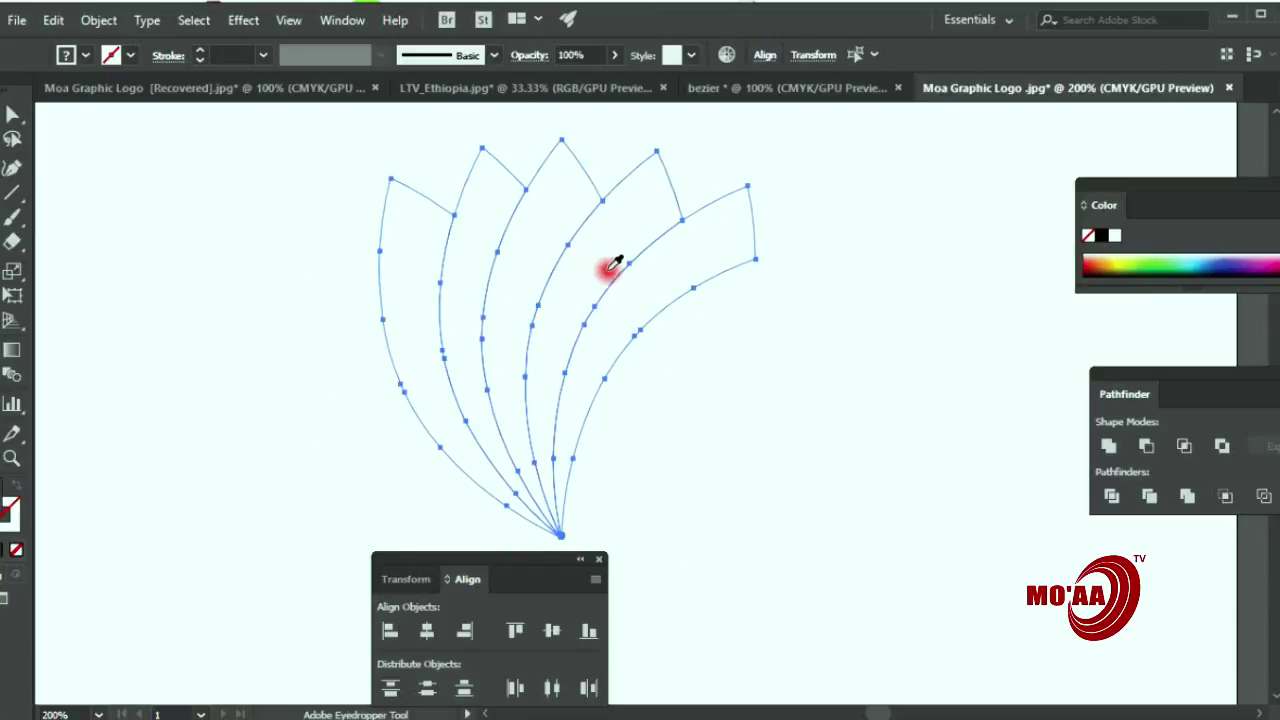
Step: Try several light and dark green fills from the color spectrum on all five petals, ending on a bright green
left_click(1160, 260)
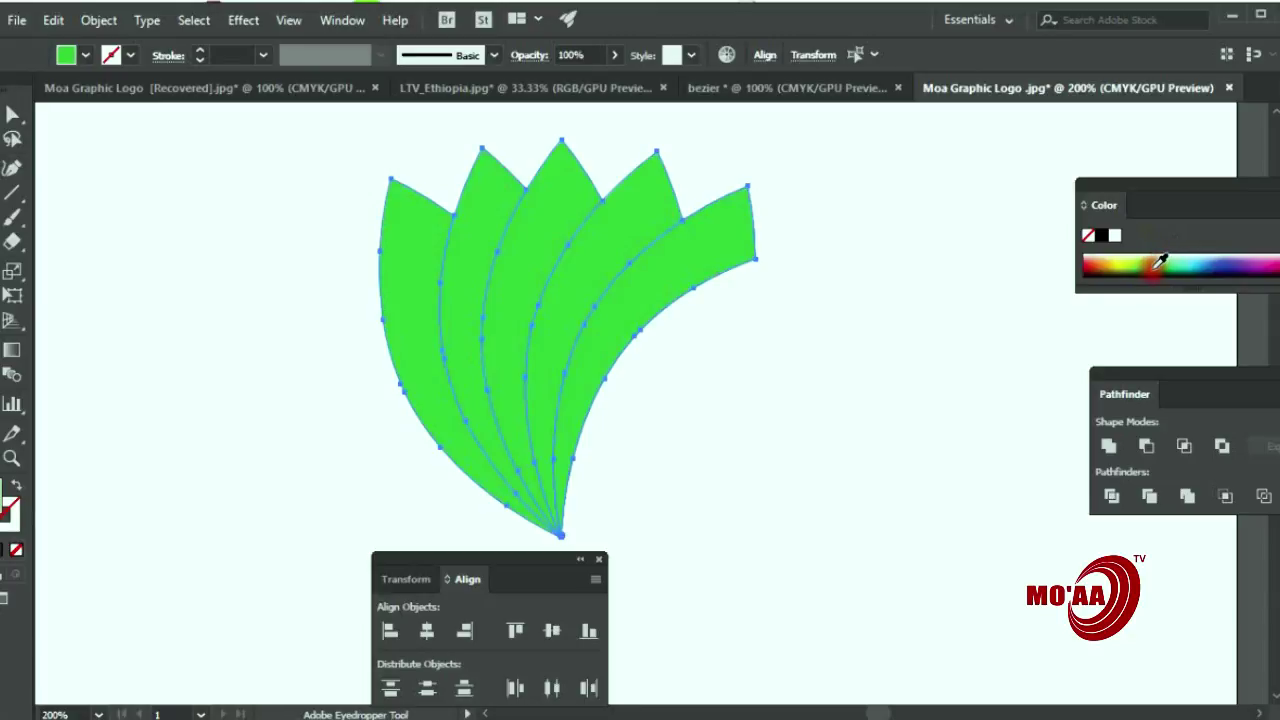
left_click_drag(1170, 262, 1180, 260)
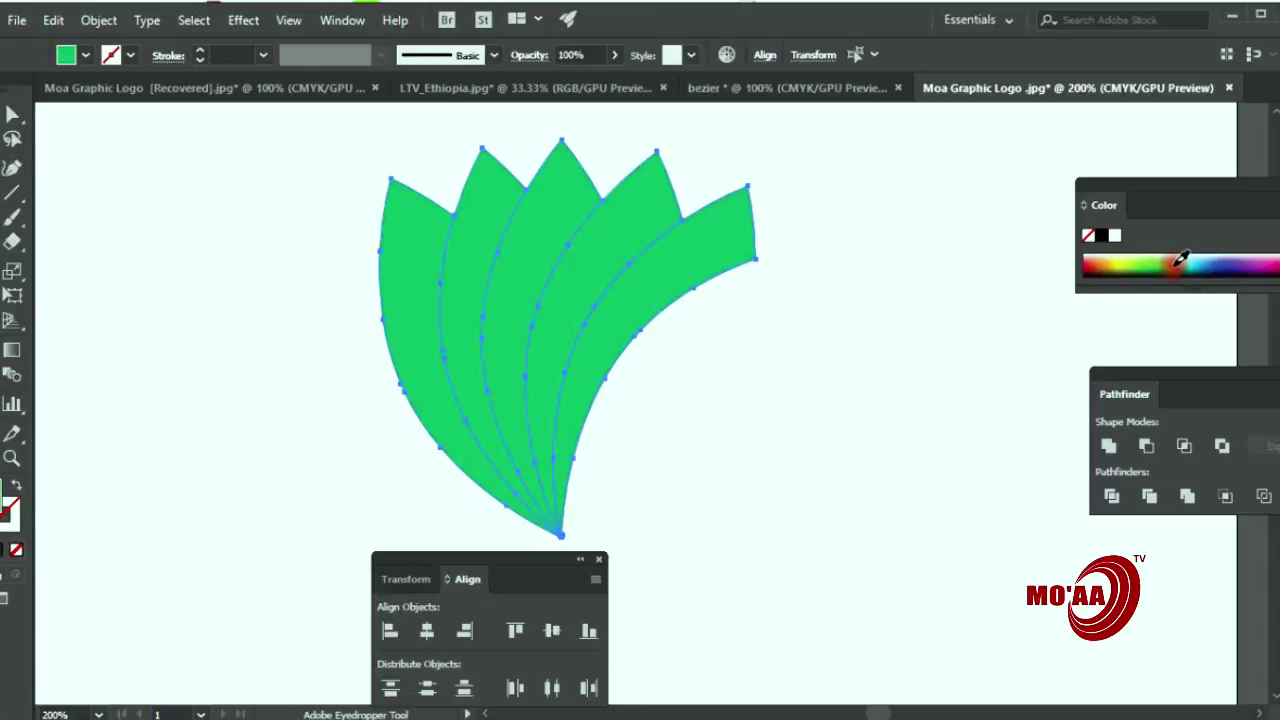
left_click(1183, 261)
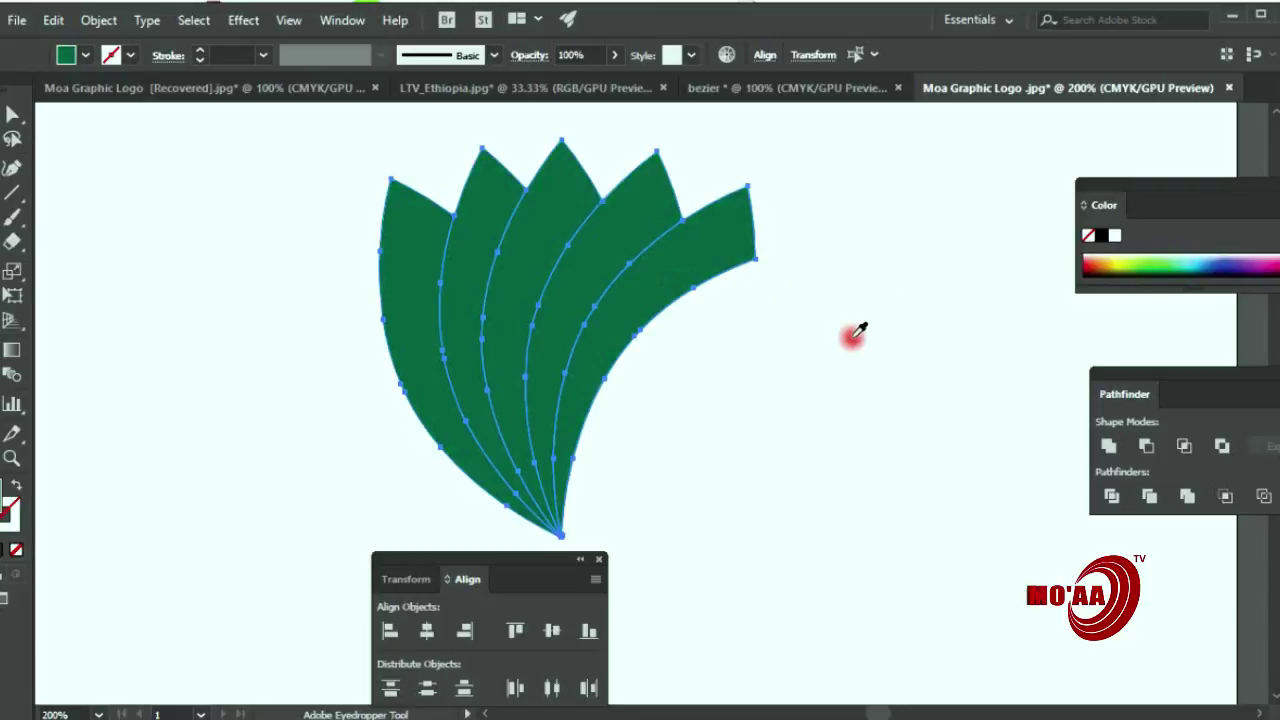
left_click(1178, 265)
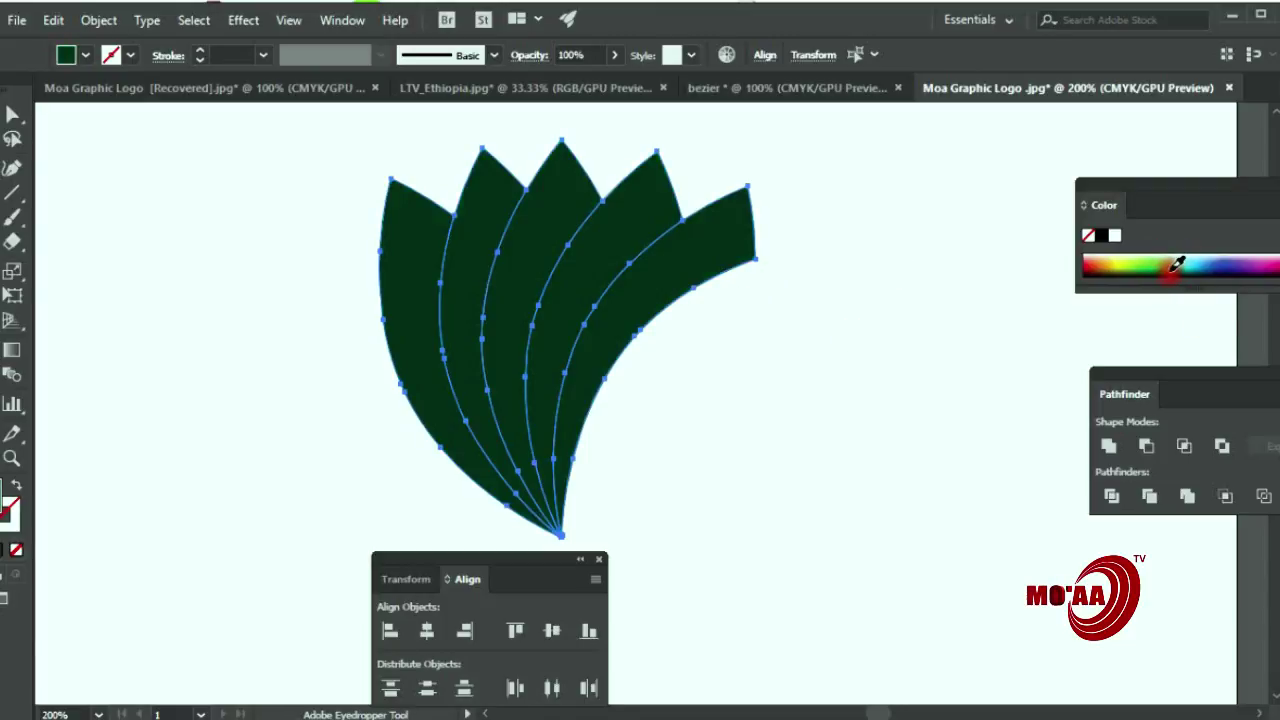
left_click(1176, 264)
left_click(1162, 262)
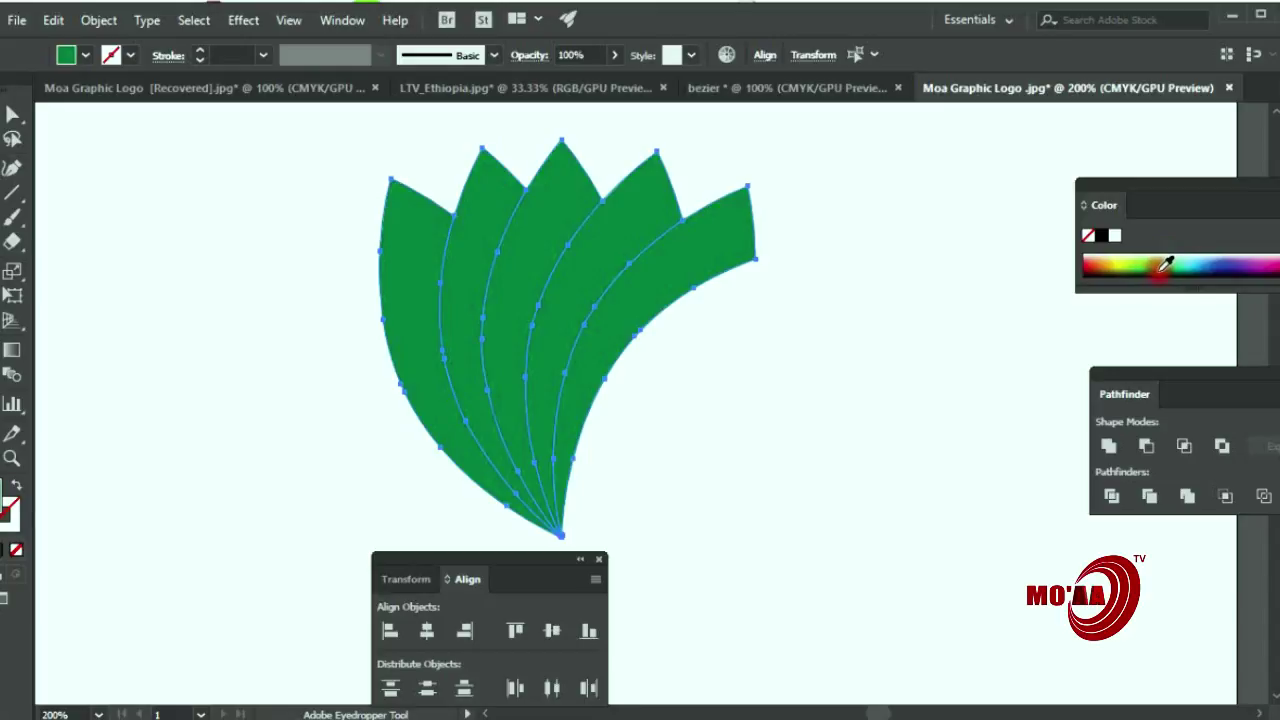
left_click(1166, 260)
left_click(1173, 258)
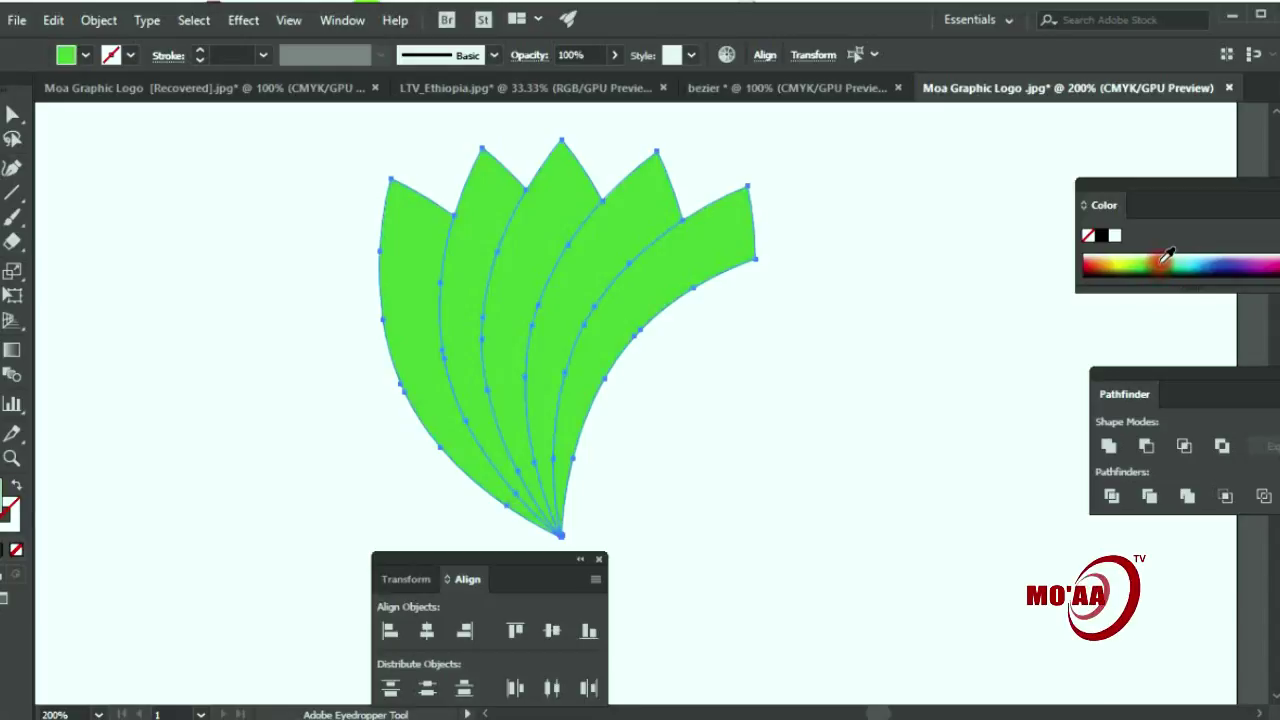
Step: Move the petal fan down and to the left on the artboard, and fill it with teal from the color spectrum
scroll(886, 251, "down", 4)
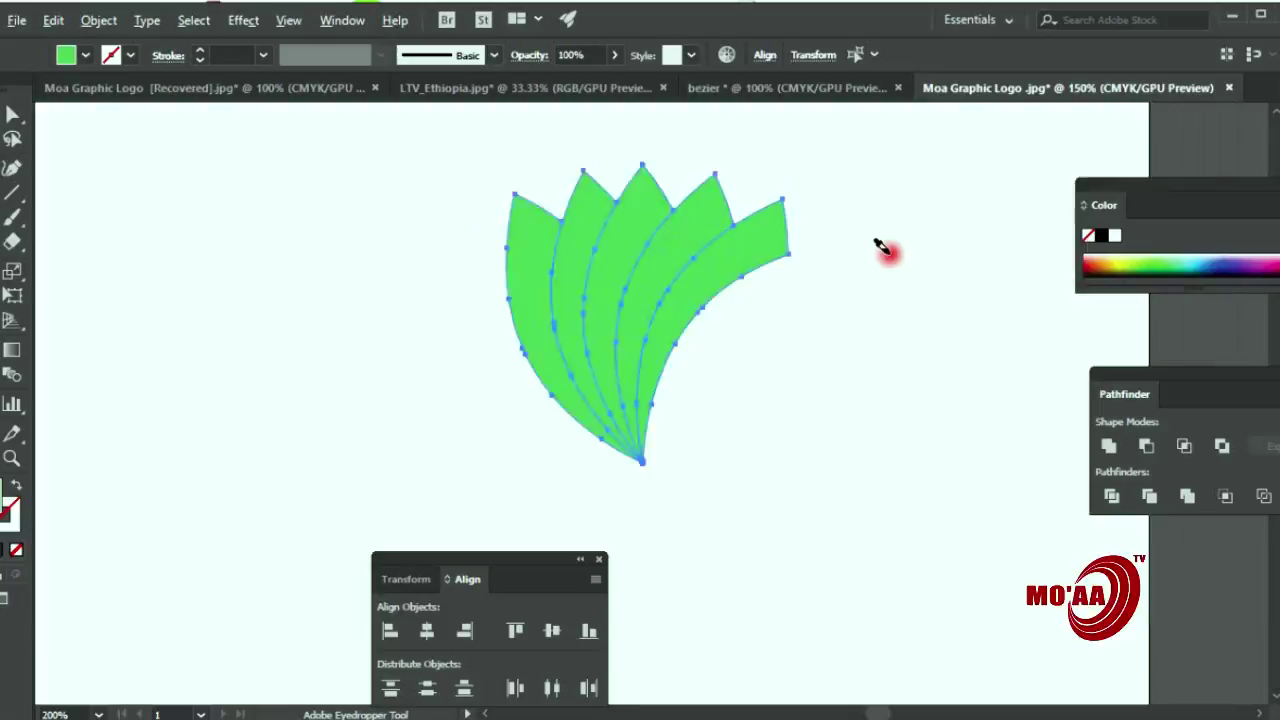
scroll(704, 556, "up", 2)
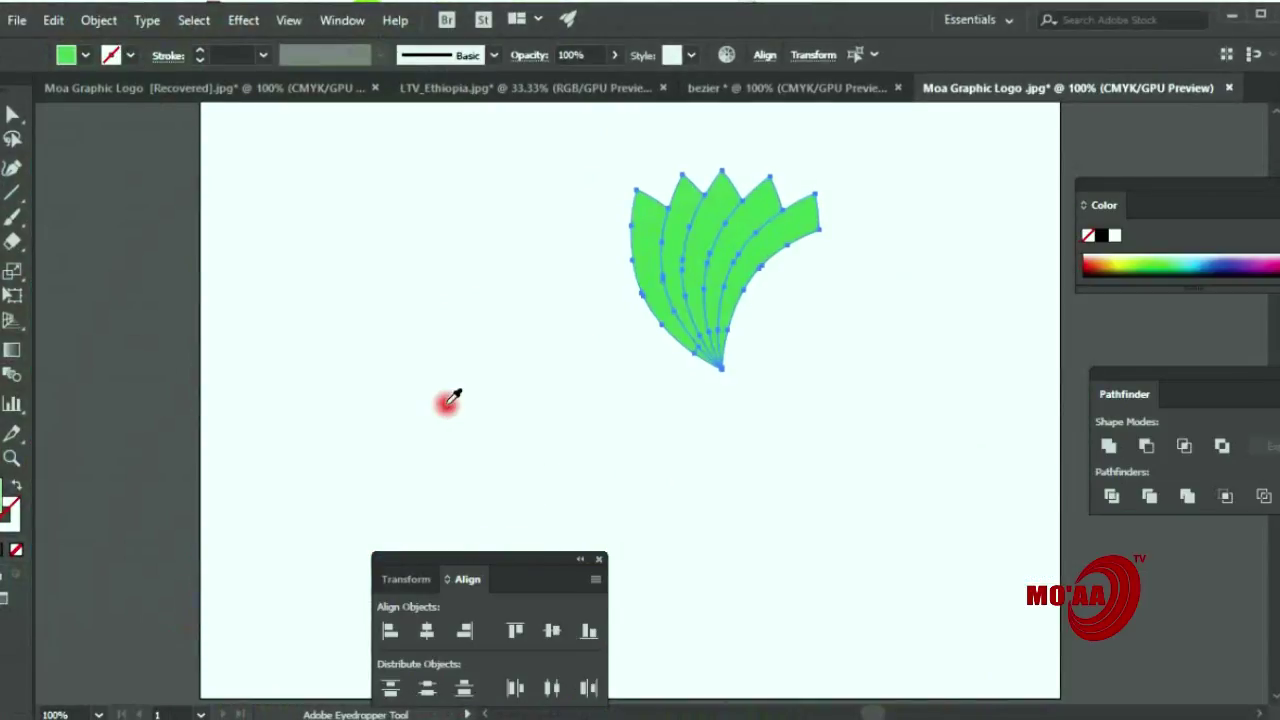
scroll(450, 398, "down", 1)
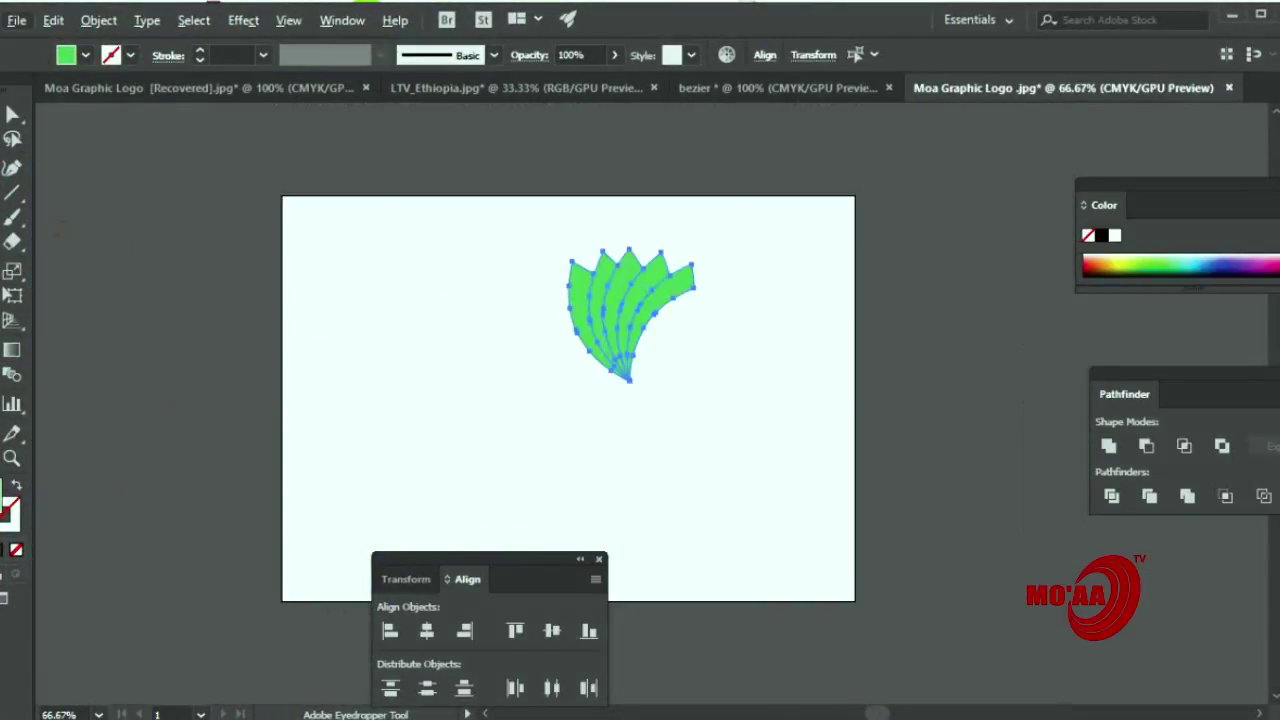
key("v")
left_click_drag(597, 314, 548, 362)
scroll(548, 362, "up", 3)
left_click(1198, 260)
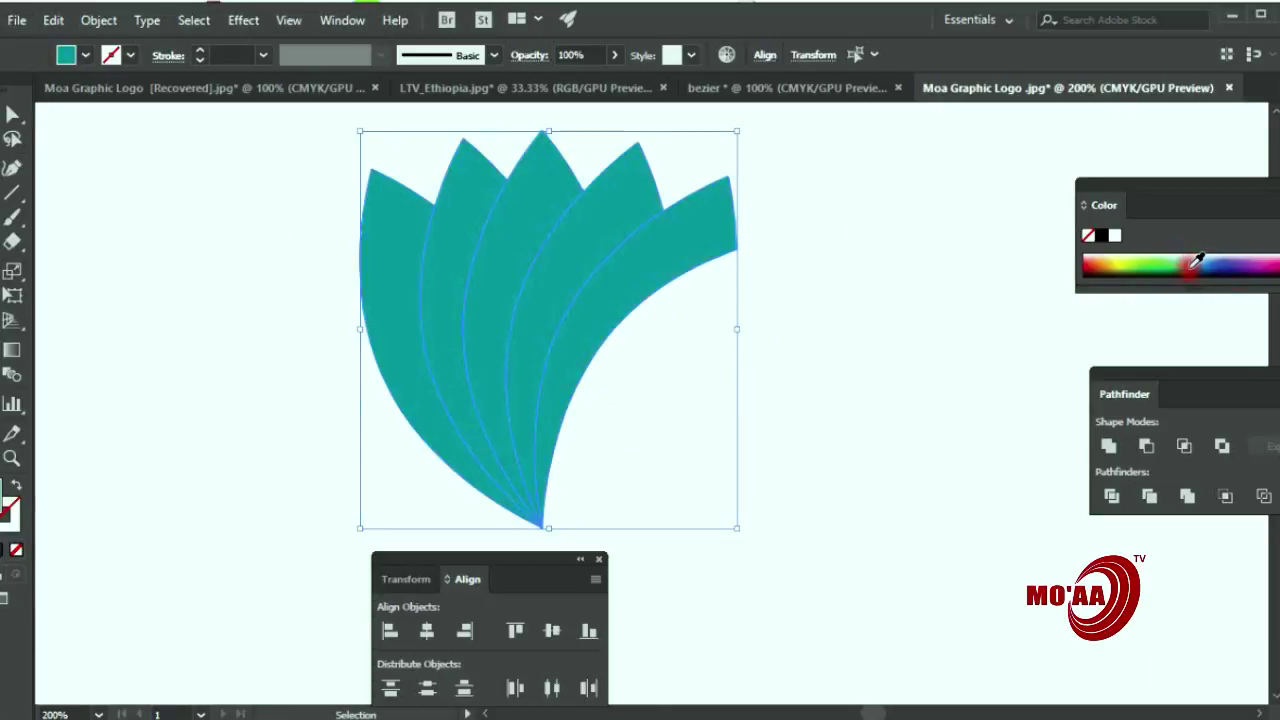
Step: Try green shades from the color spectrum on all five petals, ending on a bright mint green fill
left_click(1192, 260)
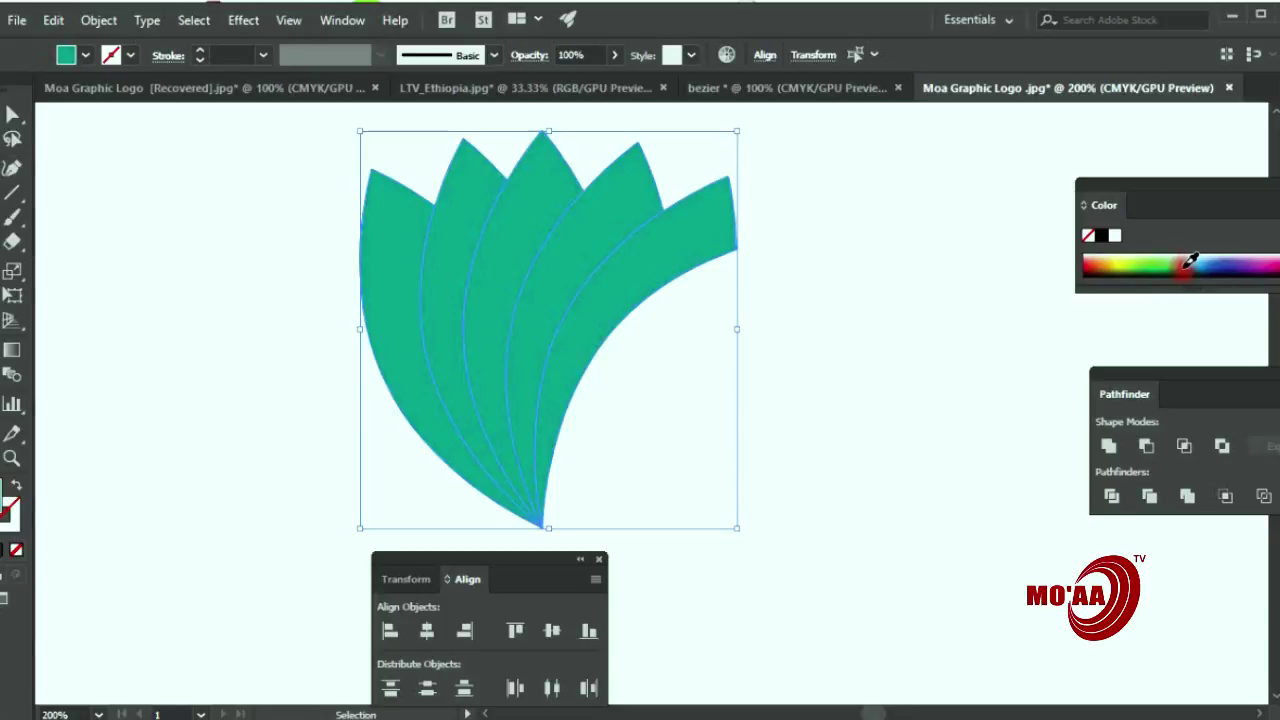
left_click(1188, 259)
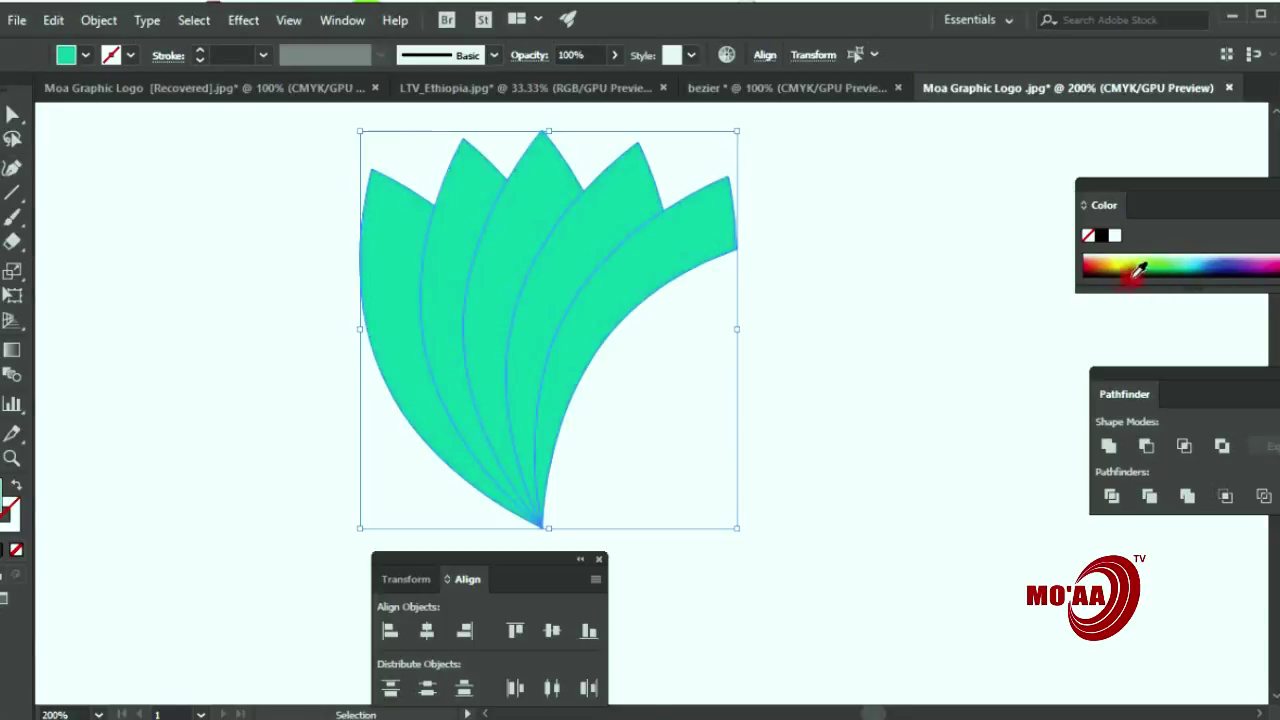
scroll(697, 333, "down", 1)
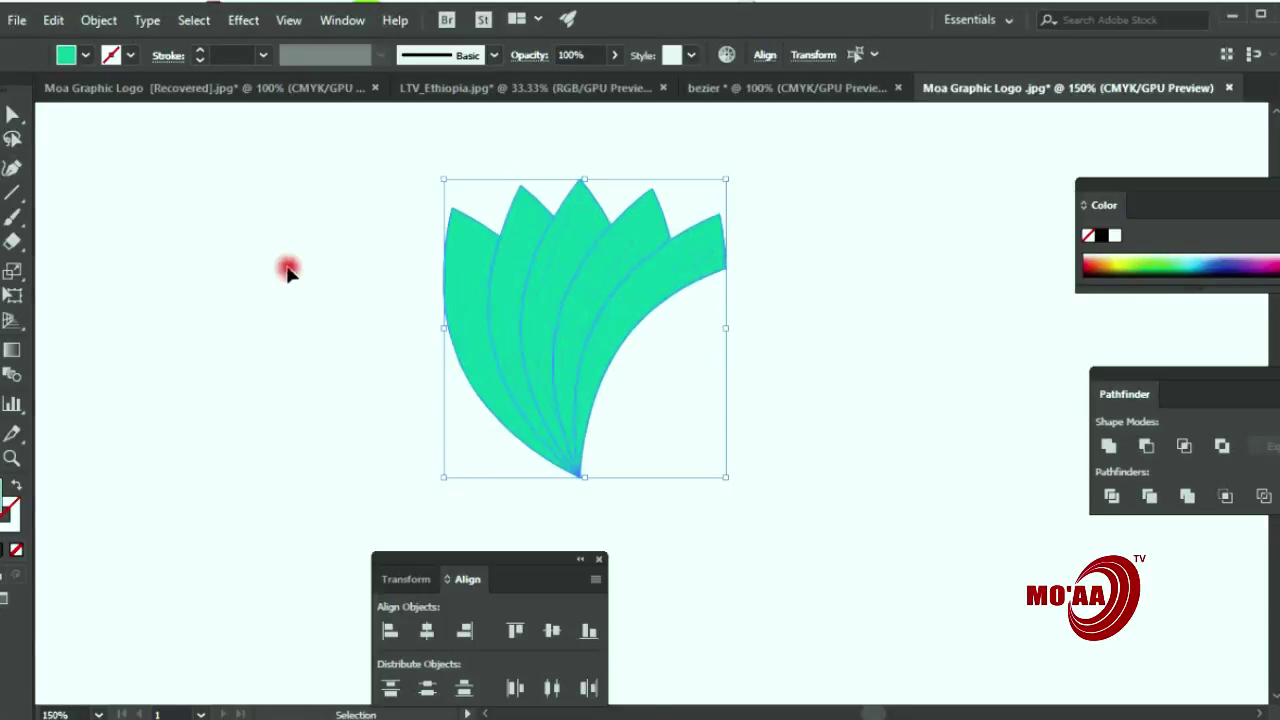
Step: Try to space the petals apart by moving the leftmost petals individually away from the fan
left_click(125, 208)
mouse_move(466, 277)
left_mouse_down()
mouse_move(433, 268)
mouse_move(470, 261)
left_mouse_up()
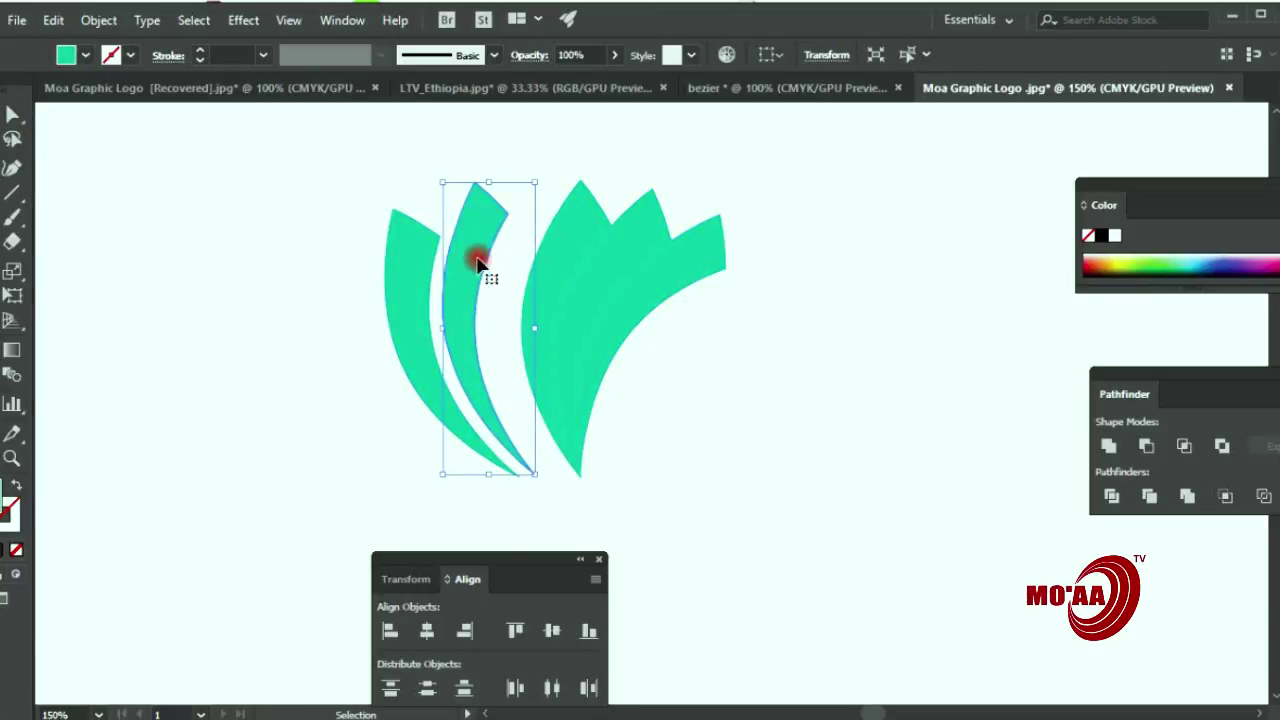
left_click_drag(557, 263, 520, 258)
left_click_drag(600, 257, 595, 265)
key("a")
Step: Undo the individual petal moves to bring the fan back together
key("ctrl+z")
key("ctrl+z")
key("ctrl+z")
key("ctrl+z")
key("ctrl+z")
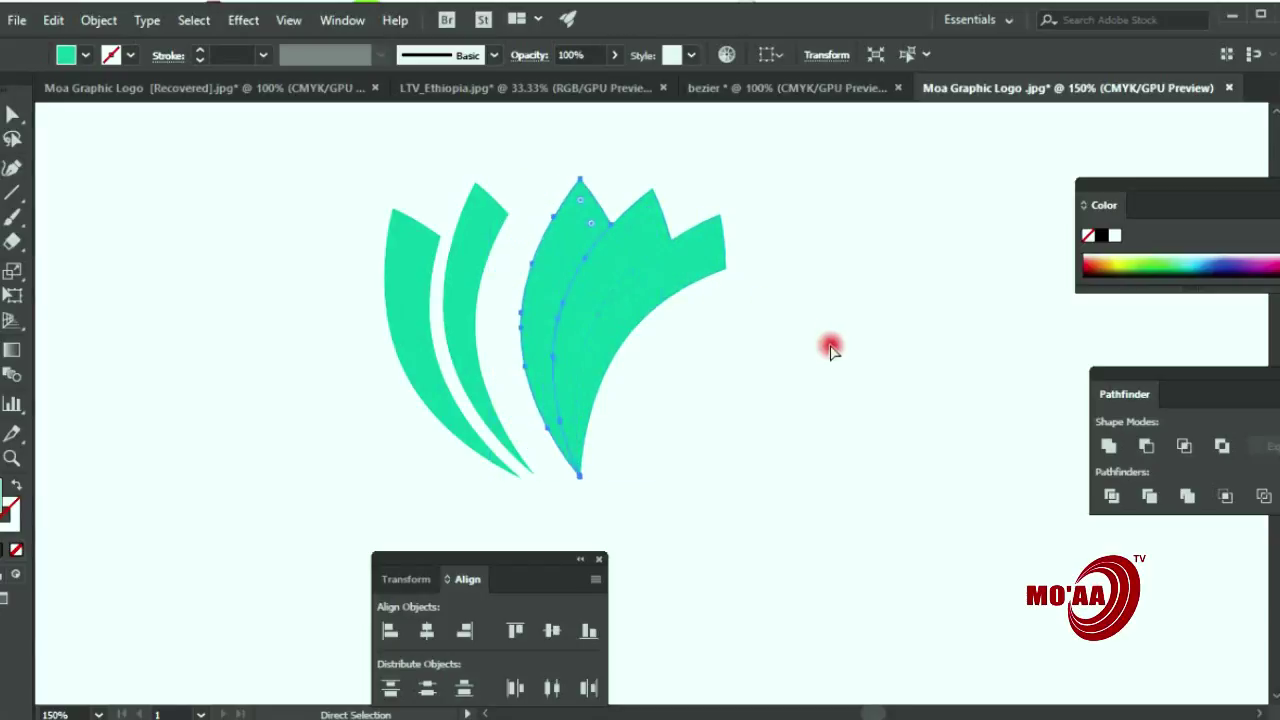
key("ctrl+z")
Step: Select all five petals and give them a white (FFFFFF) stroke, keeping the mint green fill
key("v")
left_click(786, 451)
key("ctrl+a")
left_click(132, 56)
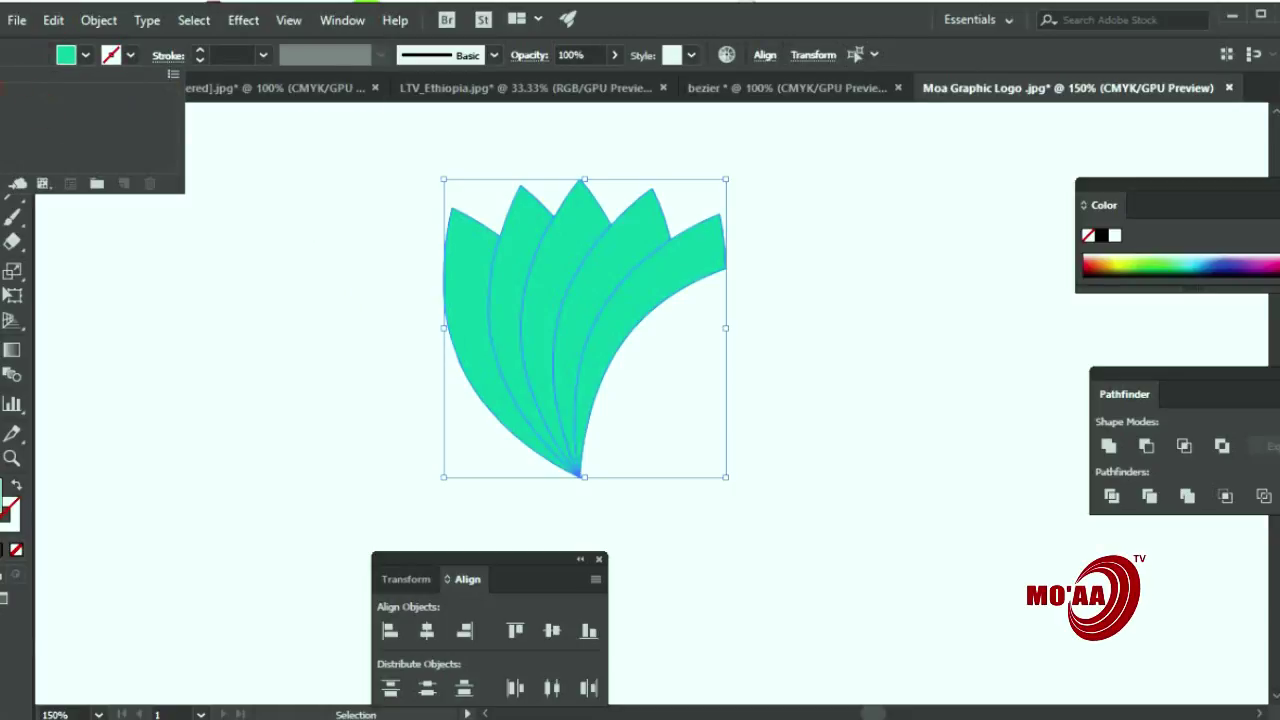
left_click(14, 490)
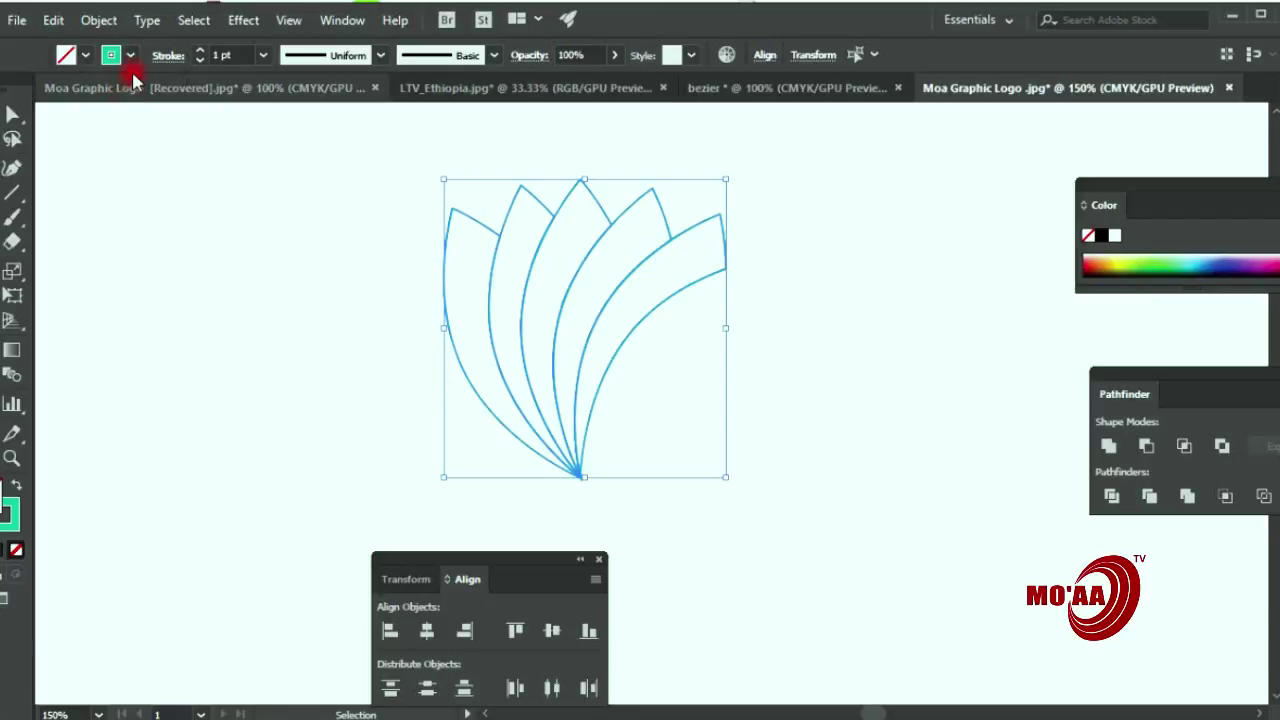
left_click(15, 491)
double_click(17, 527)
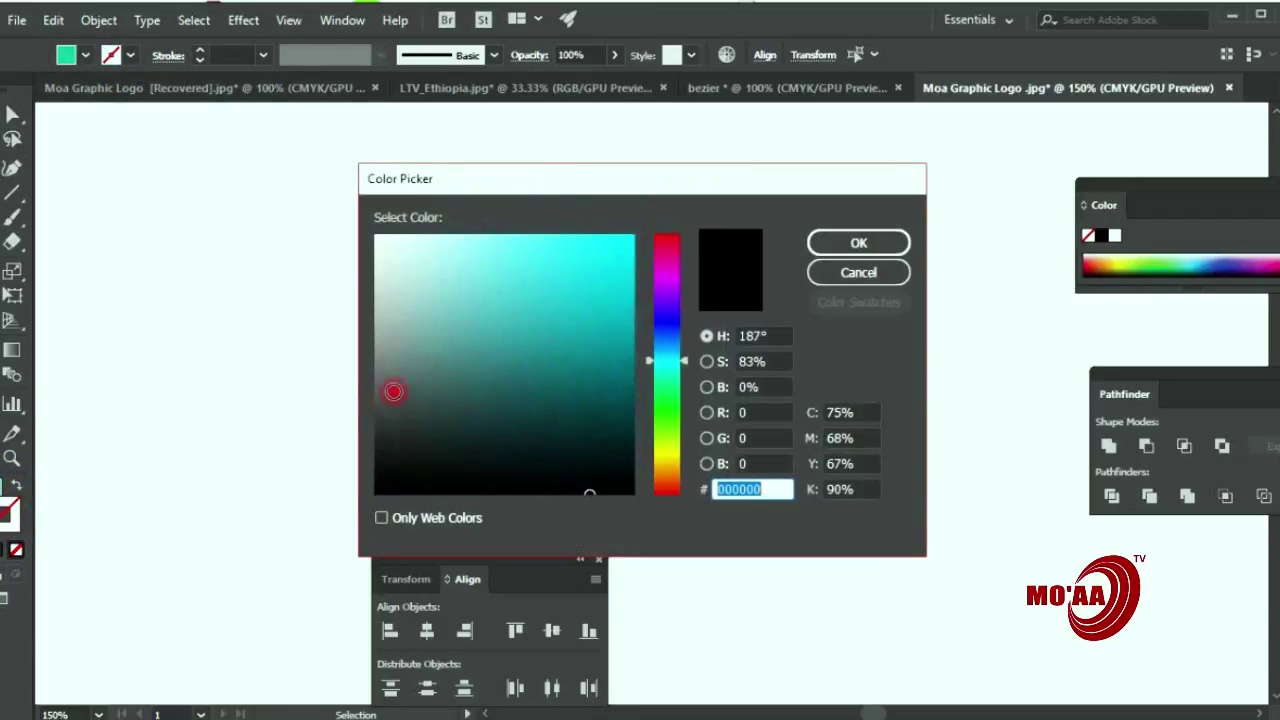
left_click_drag(558, 321, 373, 230)
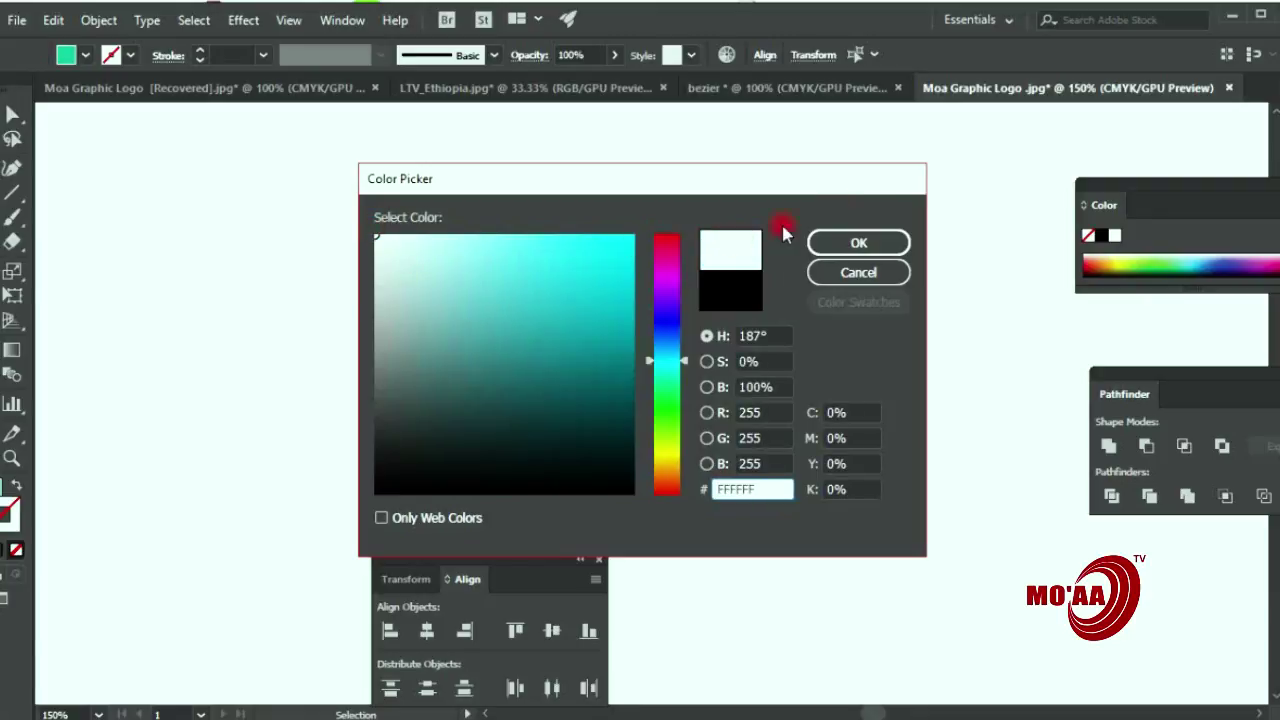
left_click(858, 243)
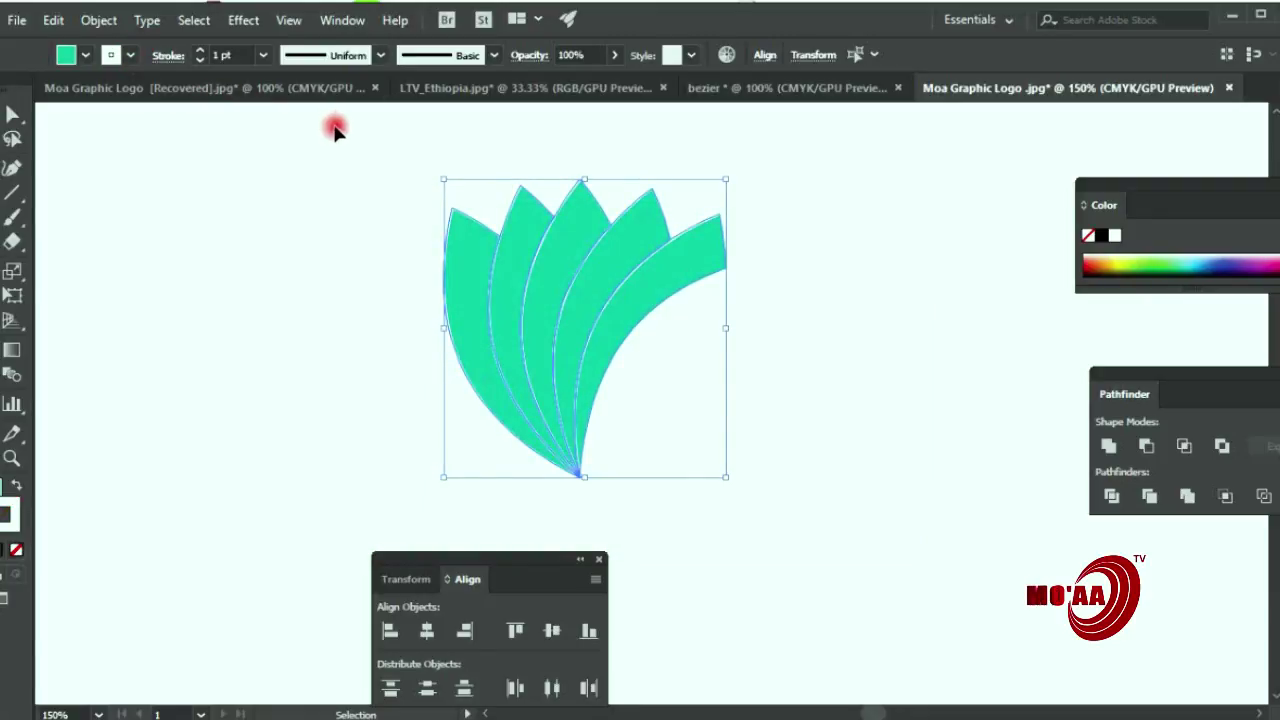
Step: Increase the white stroke weight on all petals to 3 pt, then deselect them
scroll(663, 366, "up", 3)
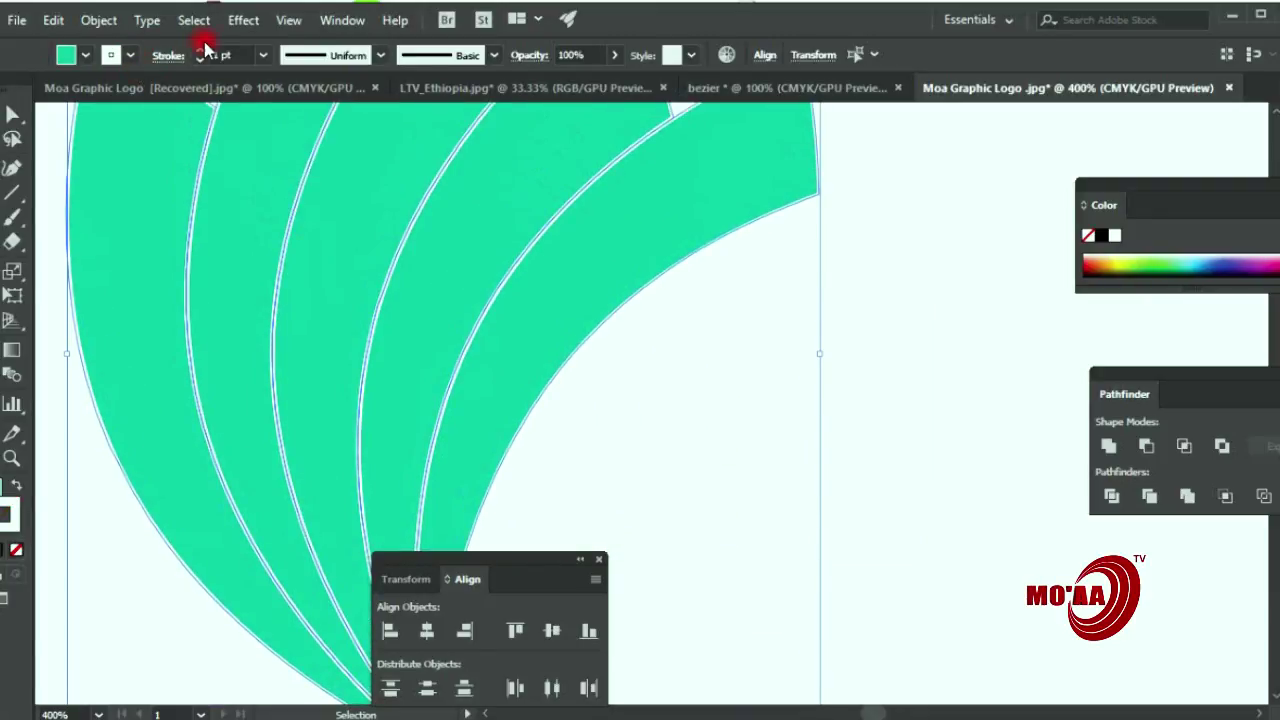
left_click(200, 51)
left_click(200, 51)
left_click(706, 398)
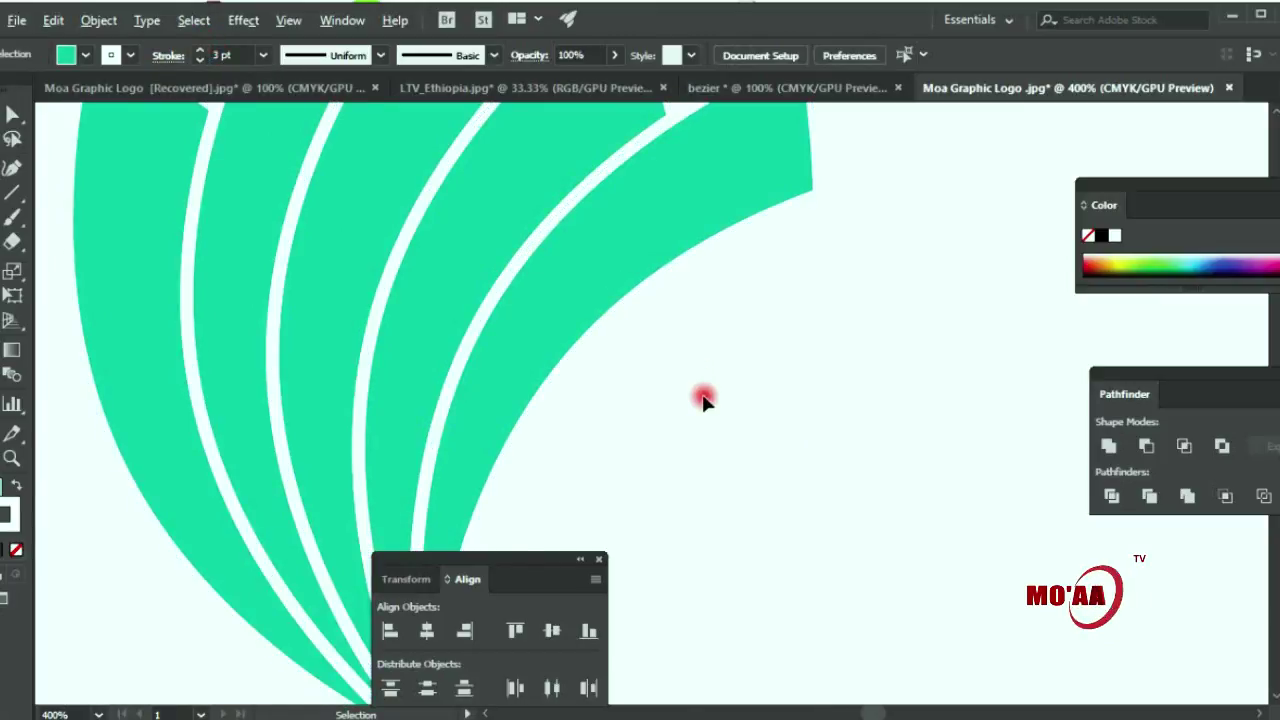
Step: Rotate the whole five-petal fan slightly clockwise and deselect it
scroll(707, 408, "down", 2)
key("ctrl+a")
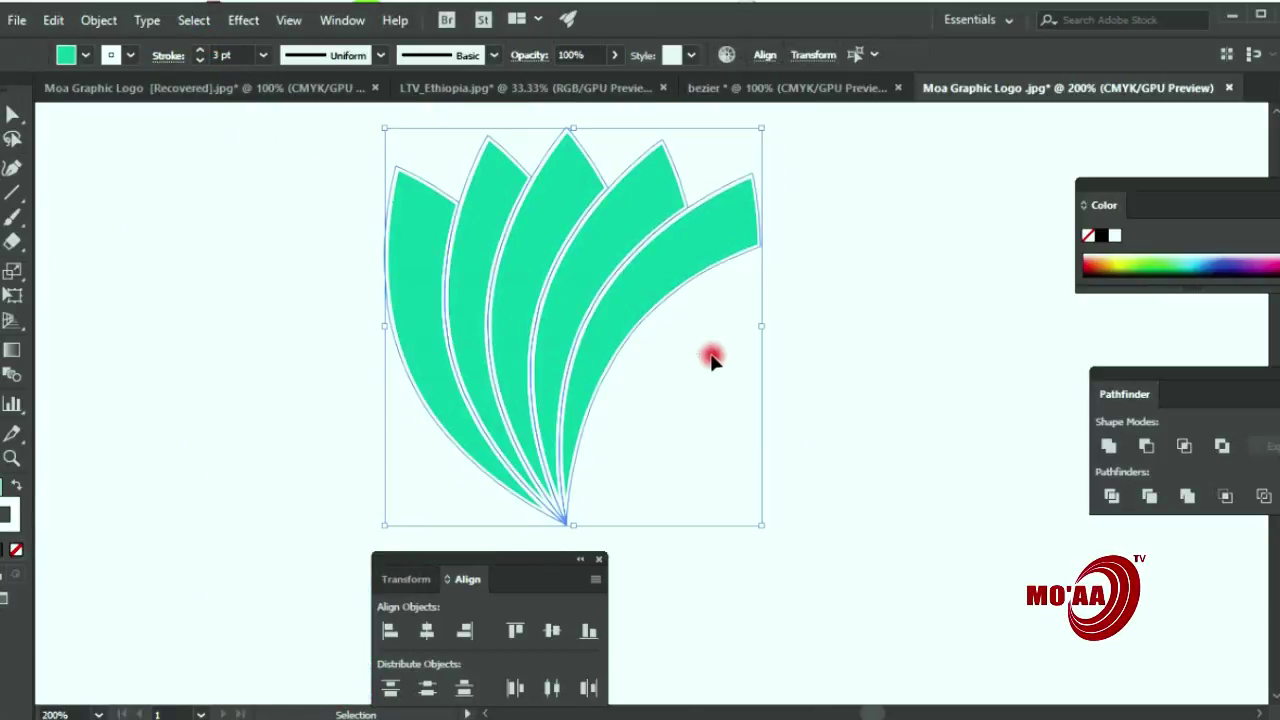
left_click_drag(764, 120, 858, 175)
left_click(875, 338)
scroll(858, 376, "down", 2)
scroll(858, 378, "up", 1)
scroll(856, 378, "down", 2)
scroll(855, 378, "up", 3)
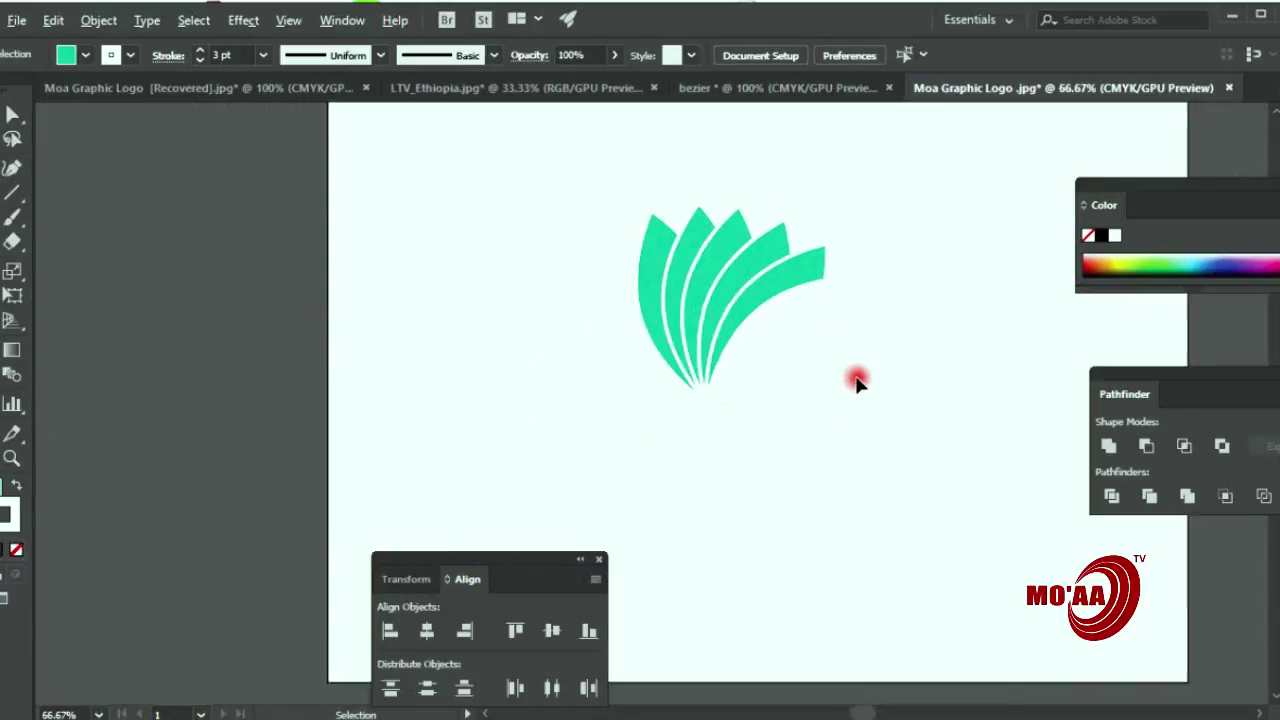
Step: Add the text "Mo'aa Graphic" on two lines below the fan's rightmost petal, and select all of the text
left_click(634, 286)
left_click_drag(634, 286, 695, 425)
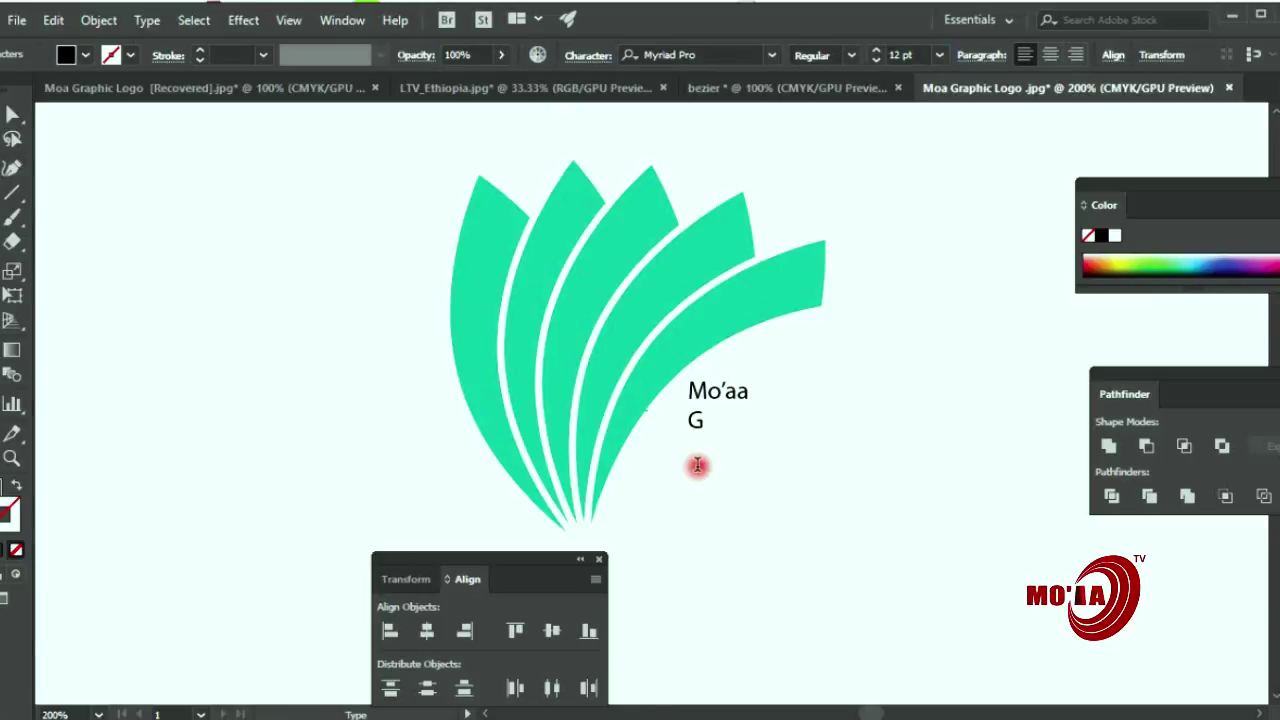
type("hi")
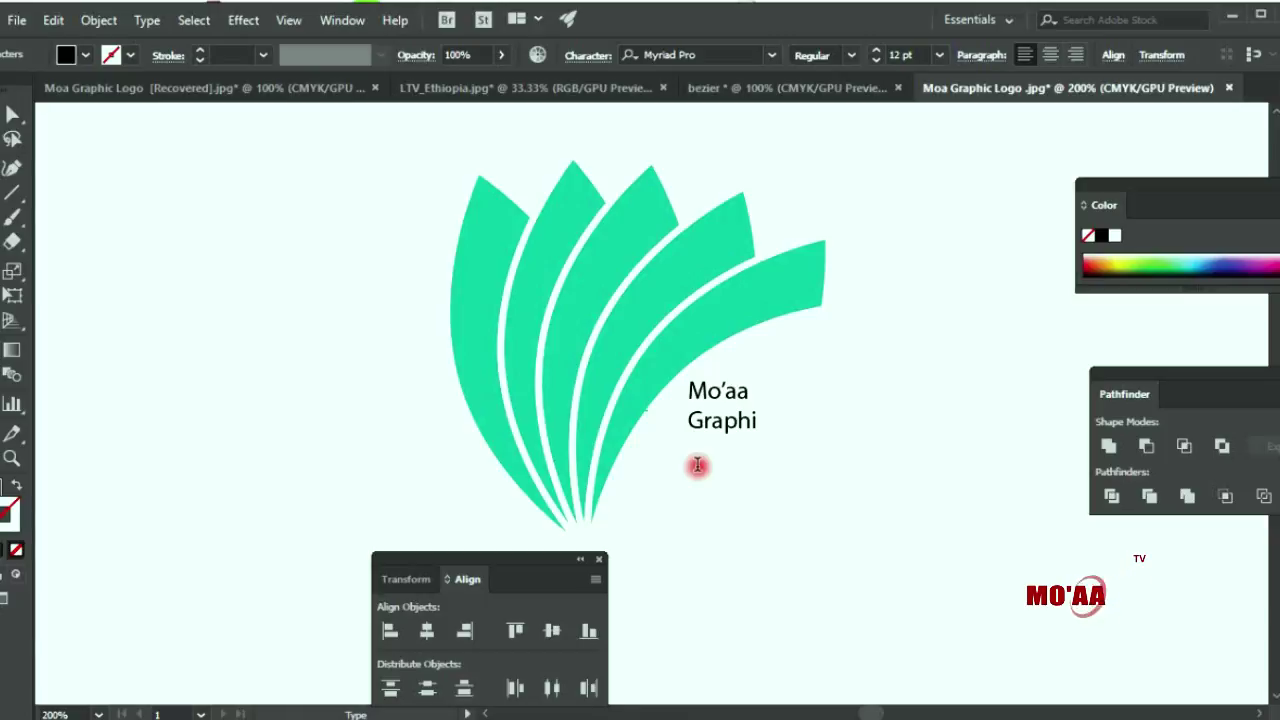
type("c")
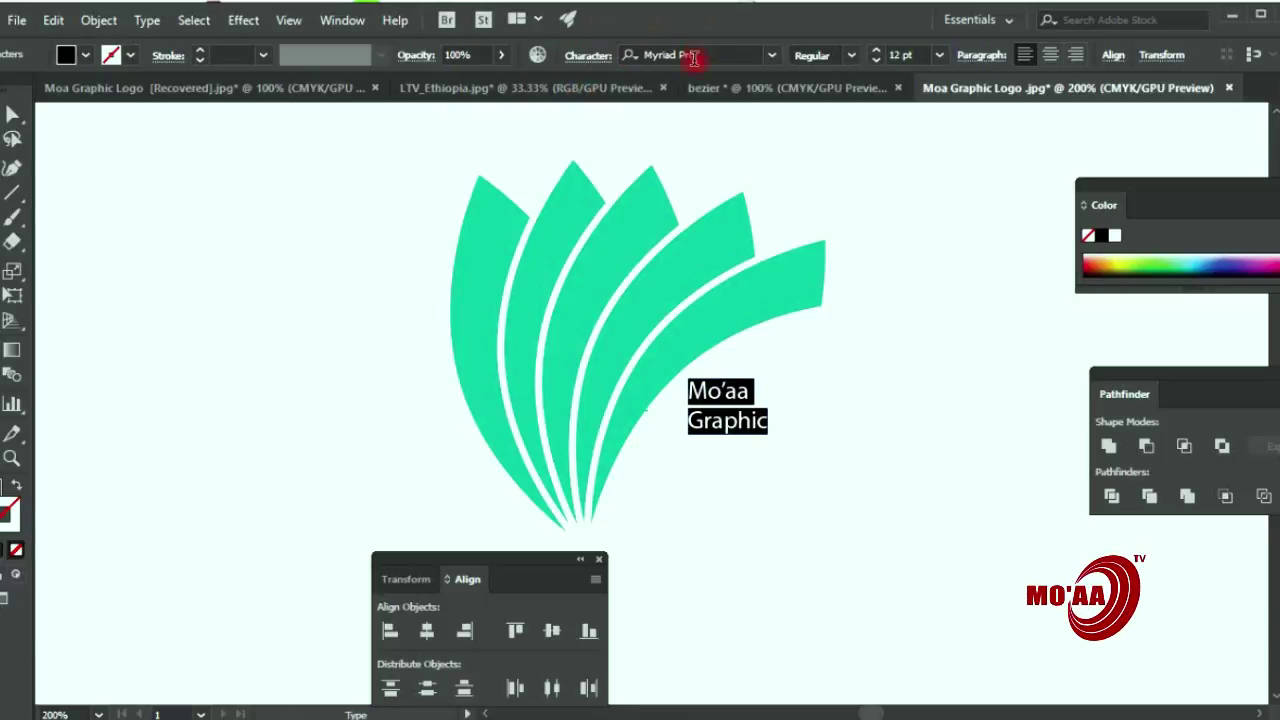